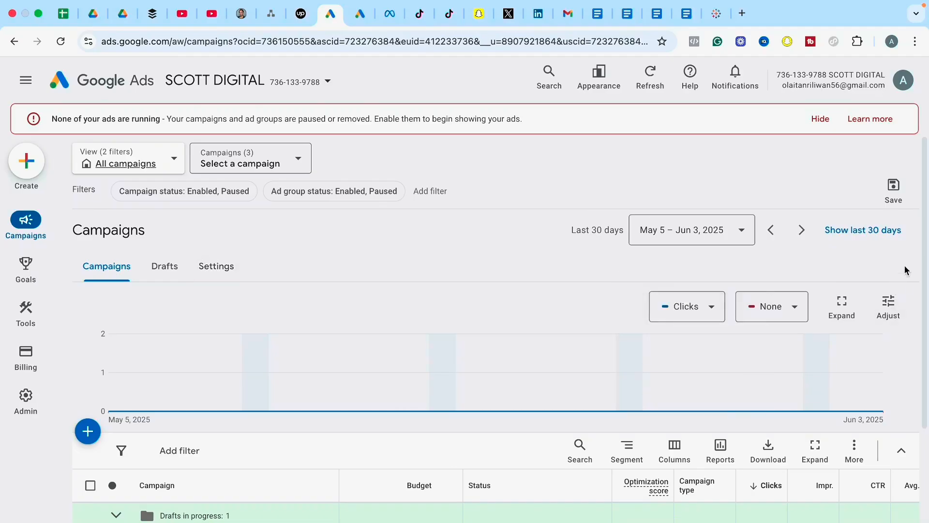
Start creating a new automated rule for the account's campaigns.
left_click_drag(924, 252, 922, 369)
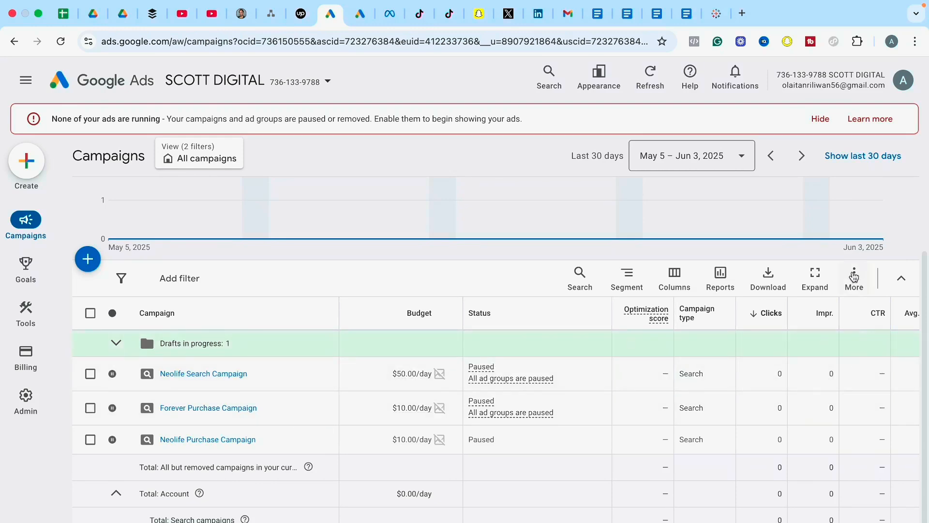
left_click(854, 277)
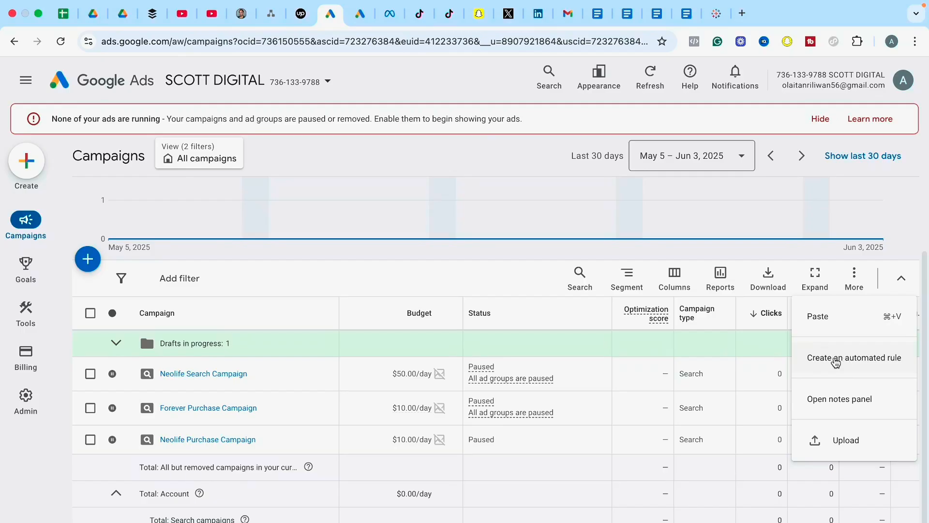
left_click(836, 362)
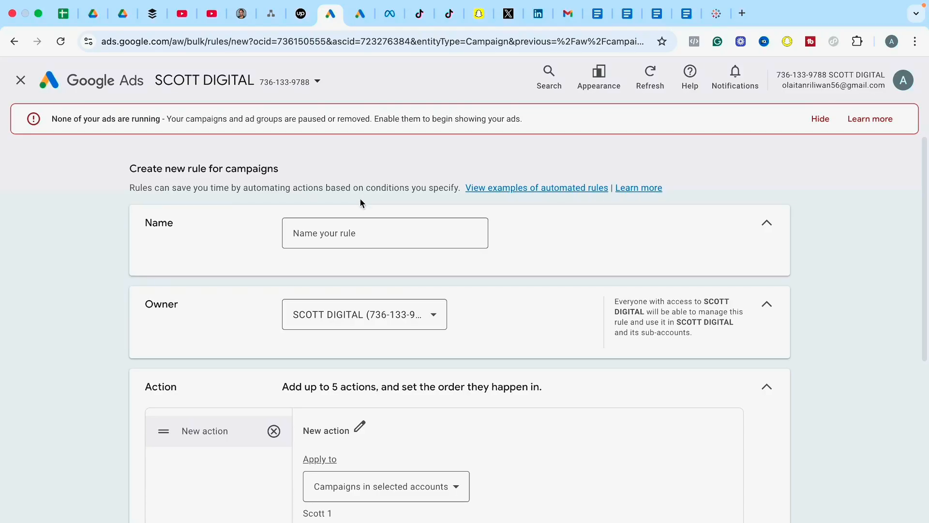
Name the rule "Scale by 5%" and set its owner to the Scott 1 account.
left_click(346, 236)
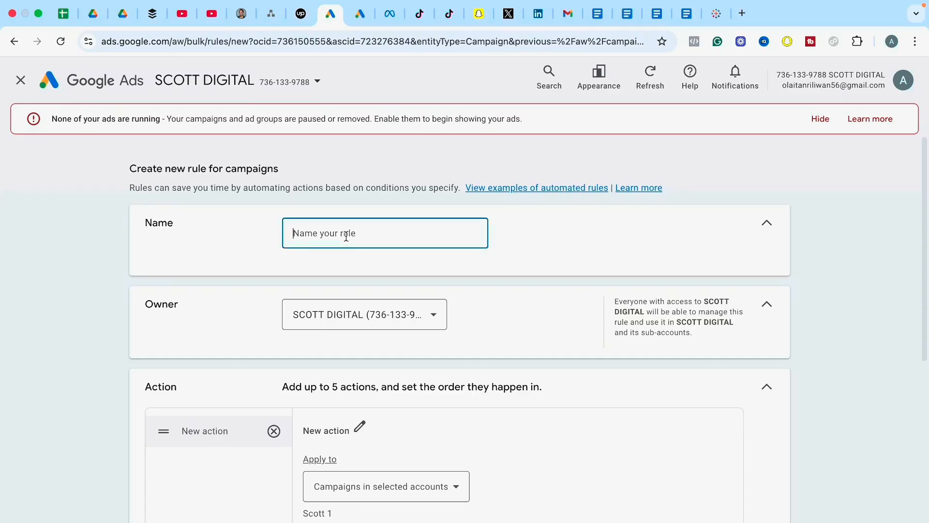
type("Scale by 5%")
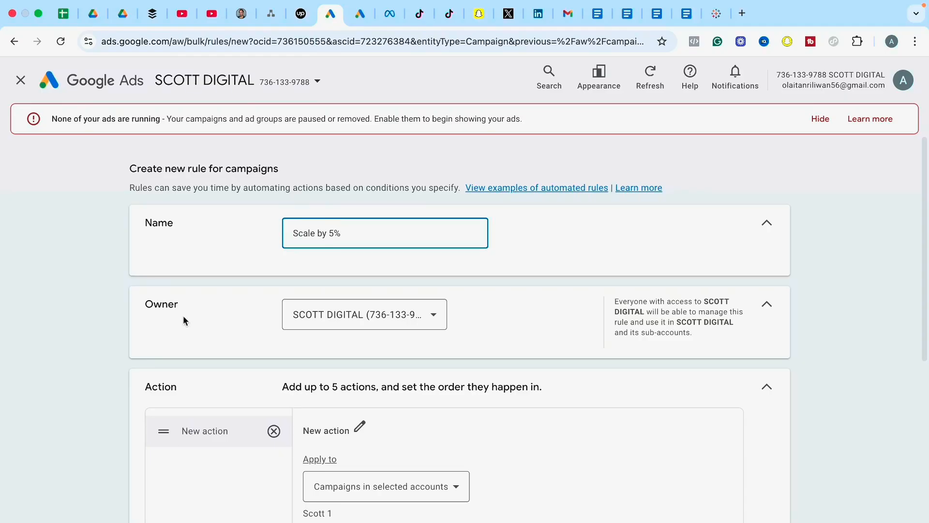
left_click(362, 325)
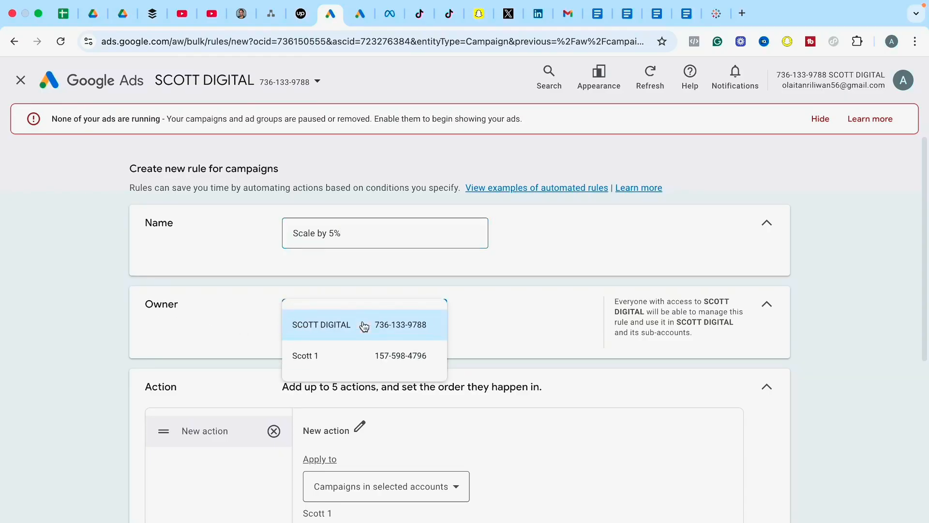
left_click(312, 356)
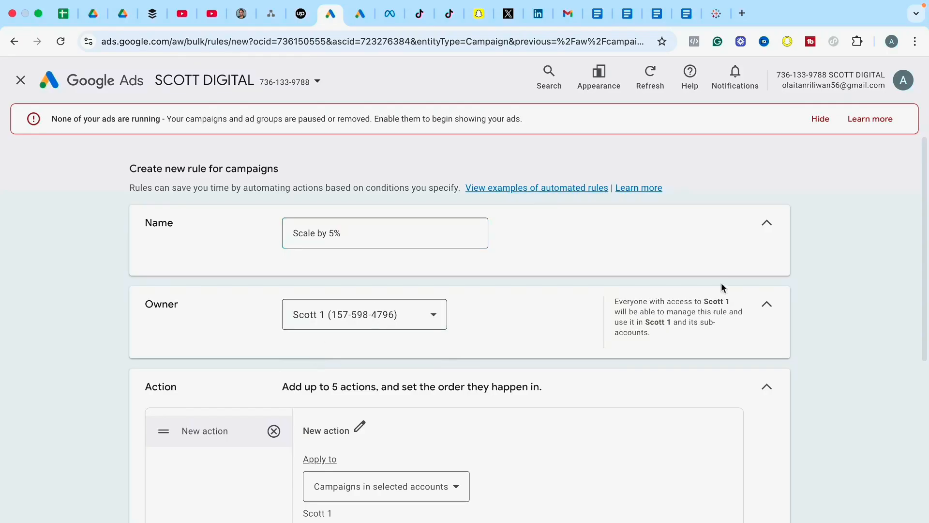
Rename the rule's new action as "Scale by 5%" and save the name.
left_click_drag(922, 158, 926, 232)
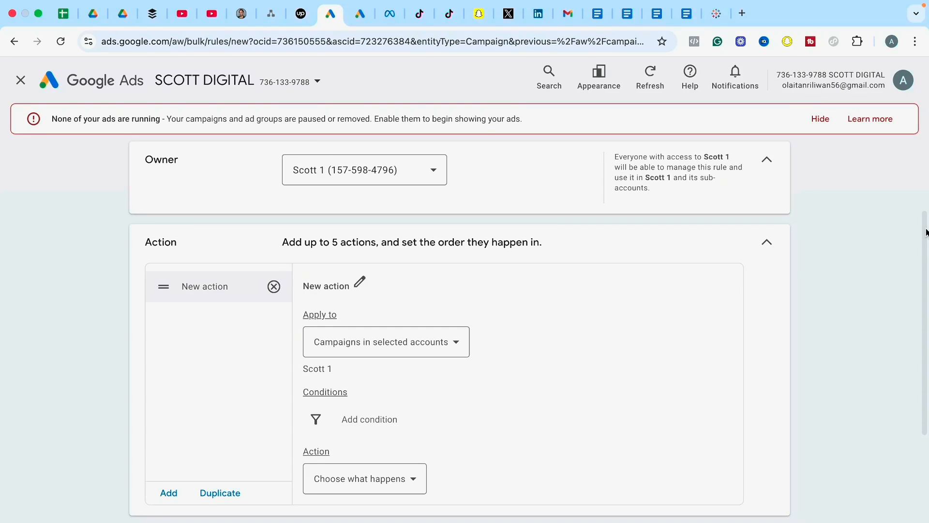
left_click(358, 283)
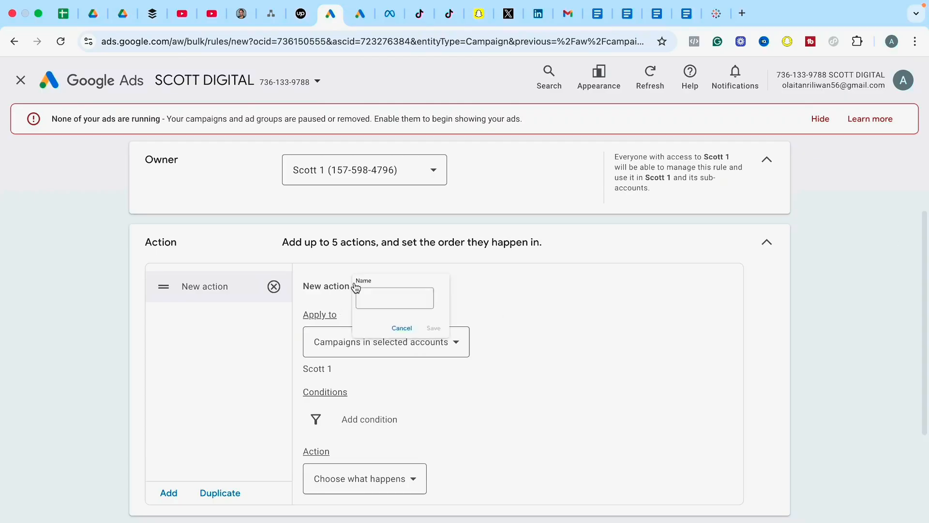
left_click(378, 303)
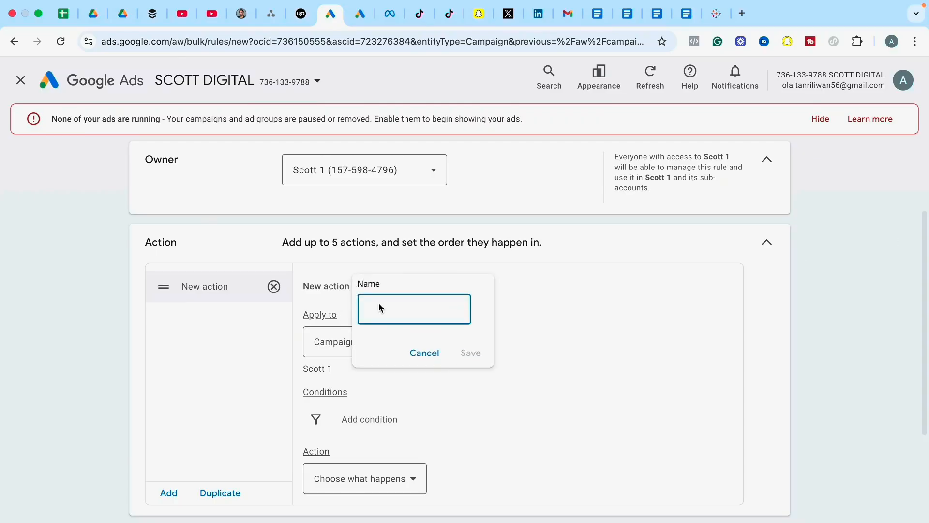
type("Scale by 5%")
left_click(471, 353)
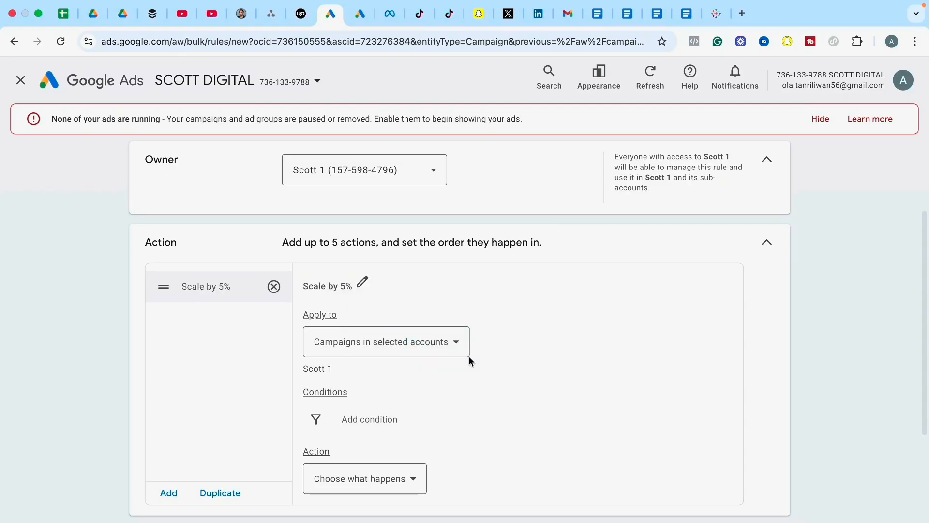
Apply the action to selected campaigns only, choosing the Forever Purchase Campaign.
left_click_drag(925, 256, 926, 267)
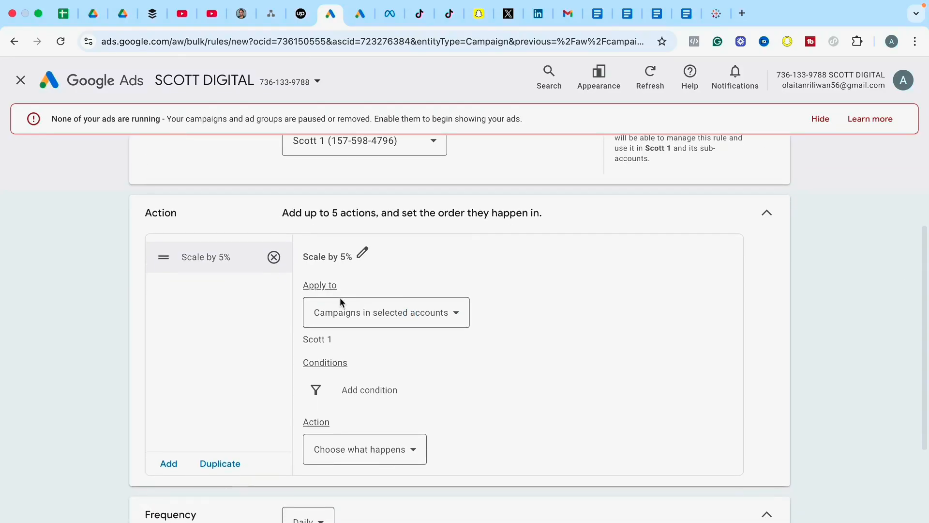
left_click(421, 316)
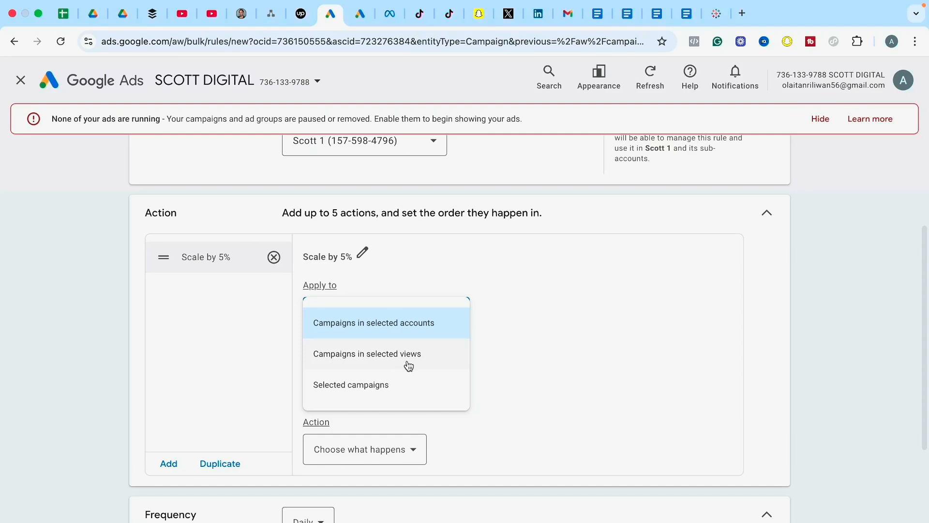
left_click(337, 390)
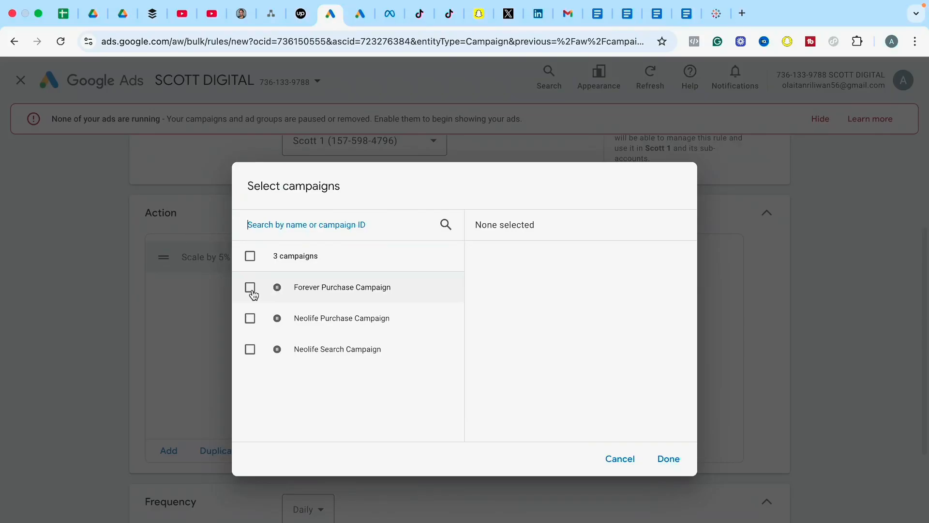
left_click(250, 288)
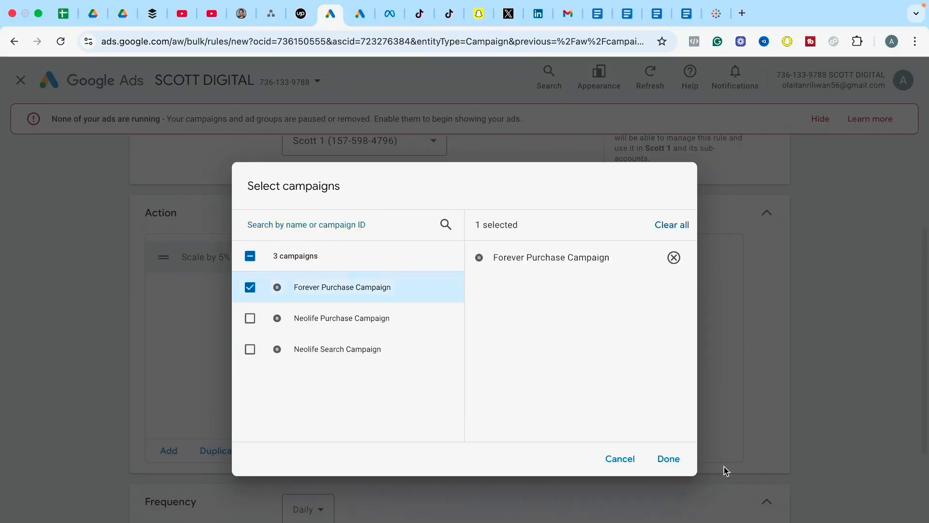
left_click(669, 461)
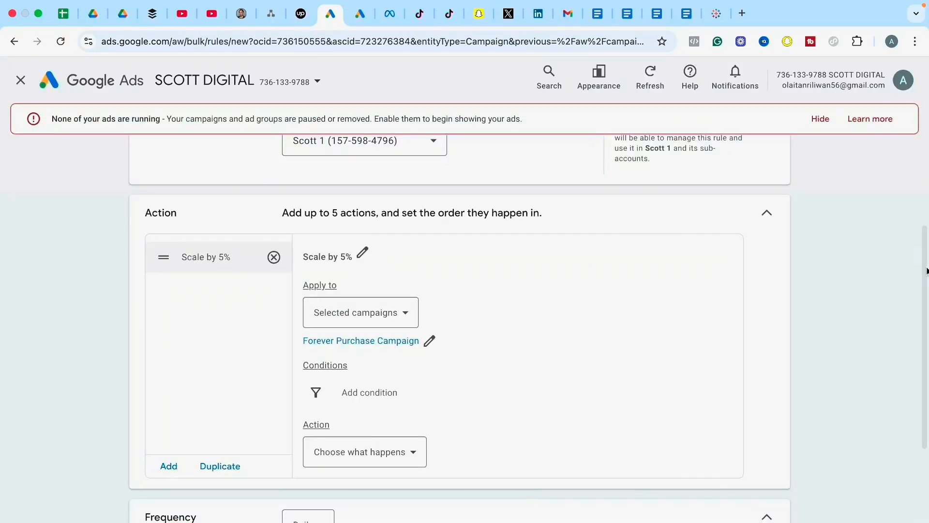
Review the Conversions and Performance metrics and choose Cost / conv. as the action's condition.
left_click_drag(922, 270, 923, 315)
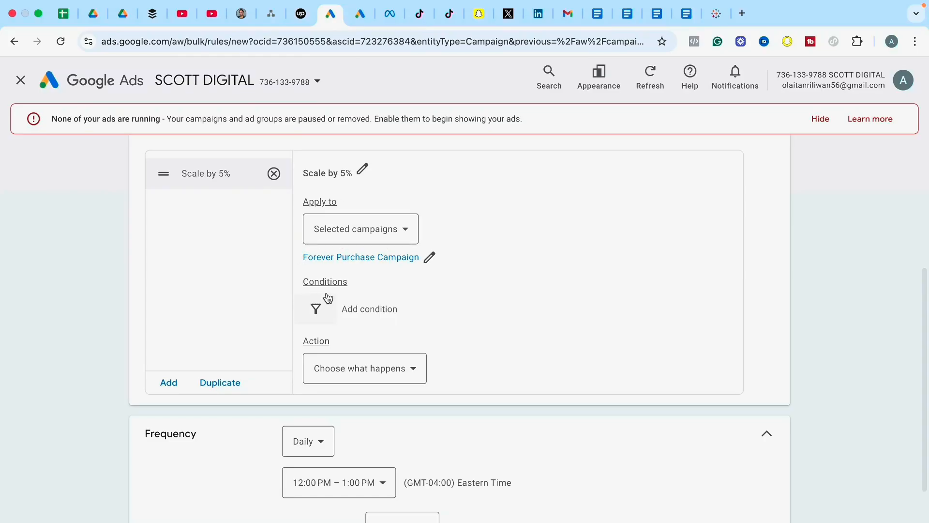
left_click(315, 314)
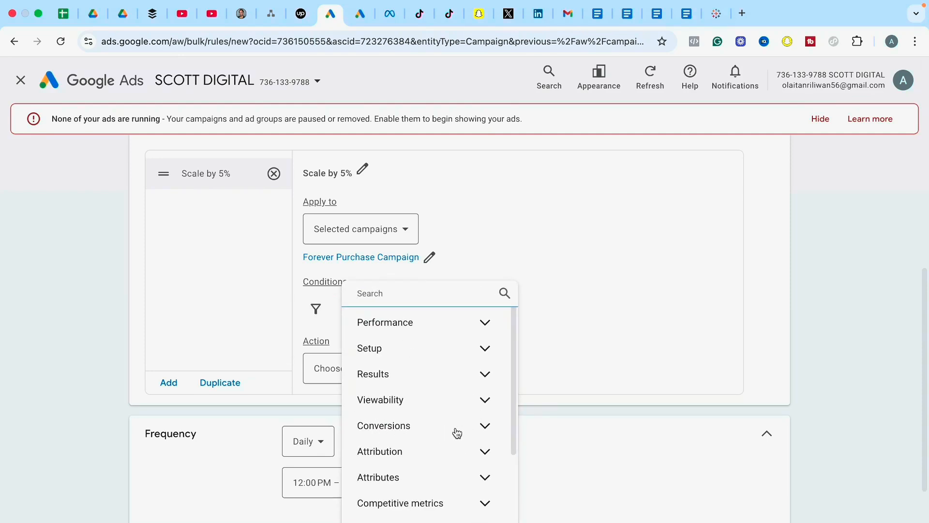
left_click(479, 428)
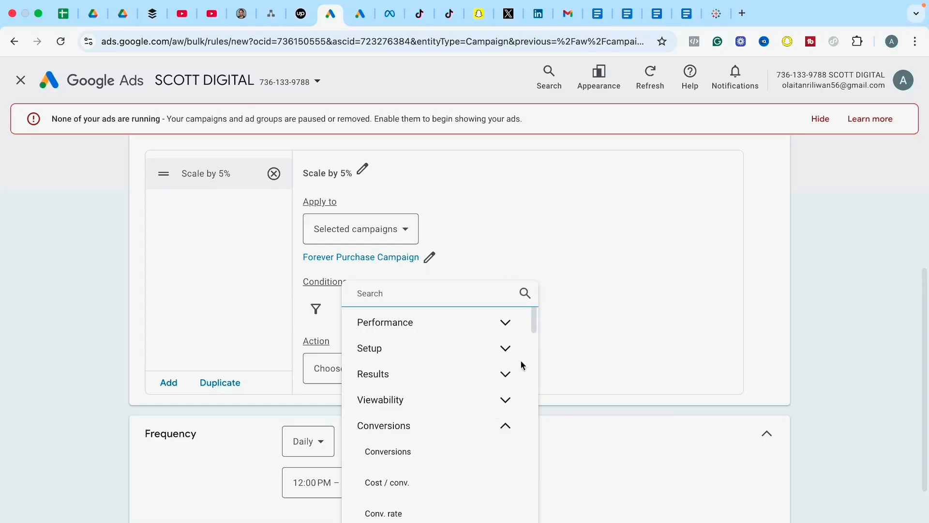
left_click_drag(532, 325, 533, 336)
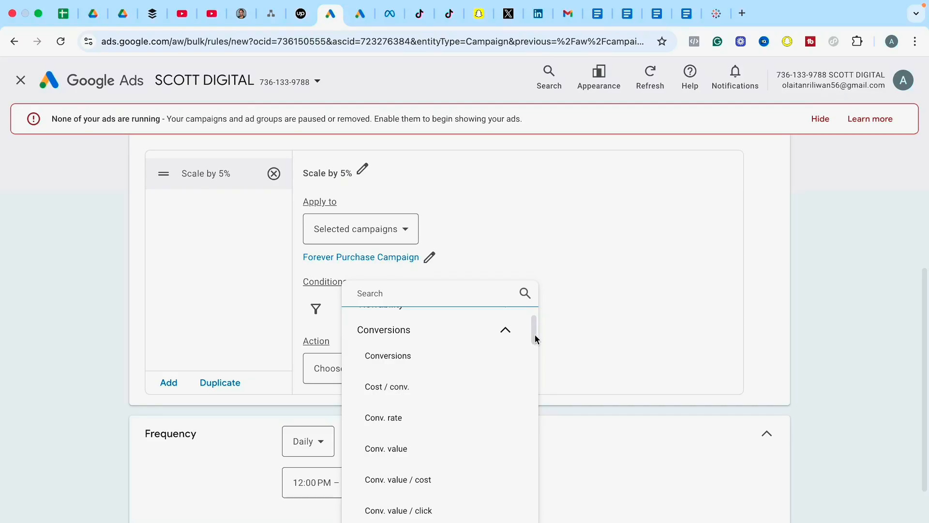
left_click_drag(535, 335, 535, 323)
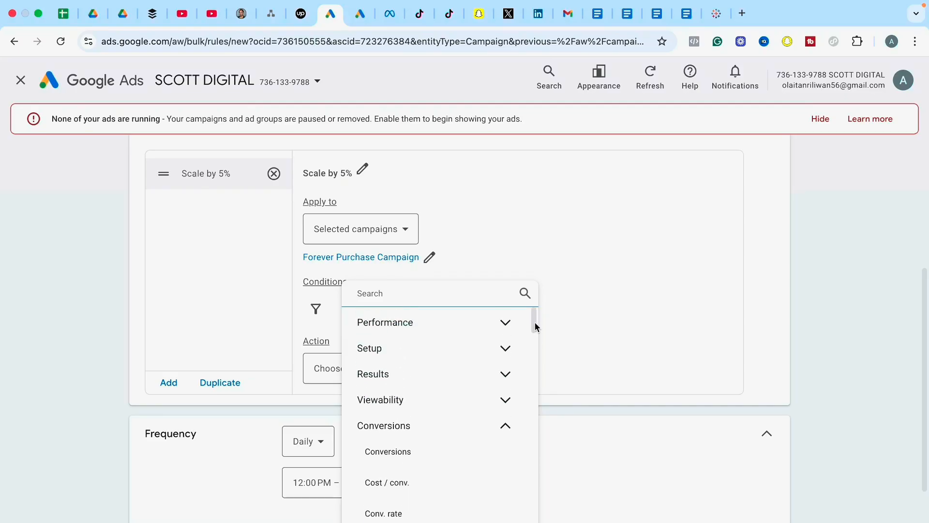
left_click(505, 325)
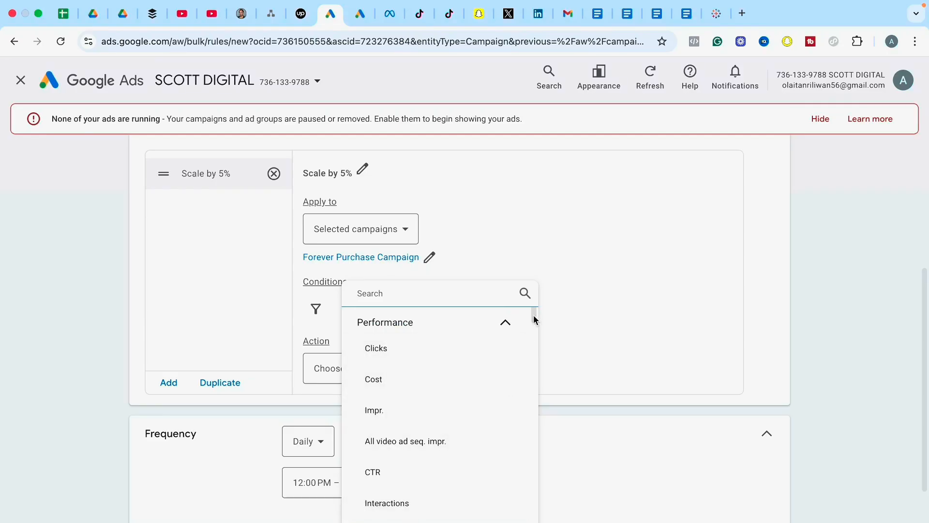
left_click_drag(533, 315, 530, 365)
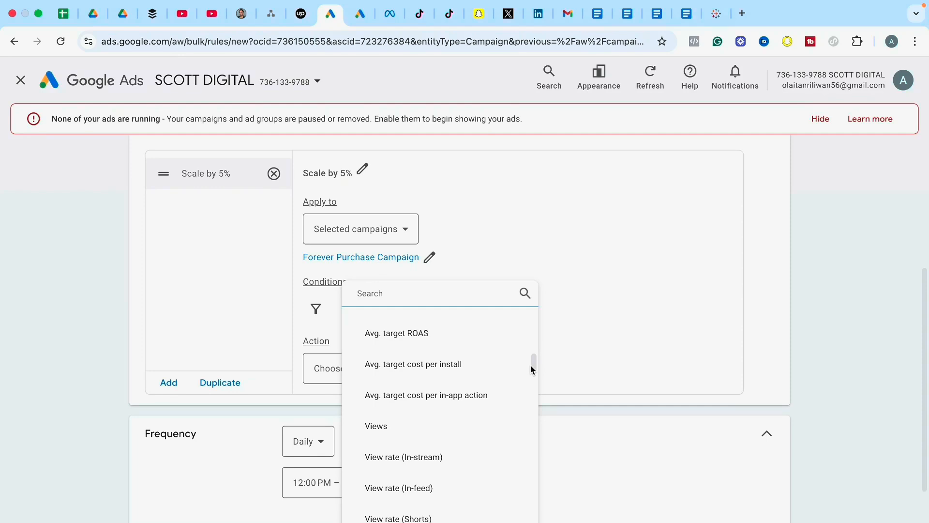
left_click_drag(530, 364, 532, 315)
left_click(501, 333)
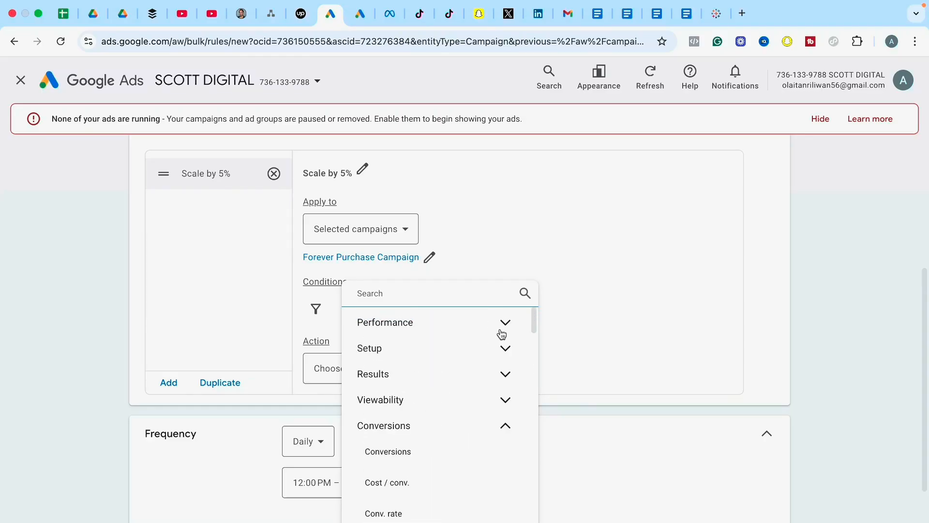
left_click(397, 484)
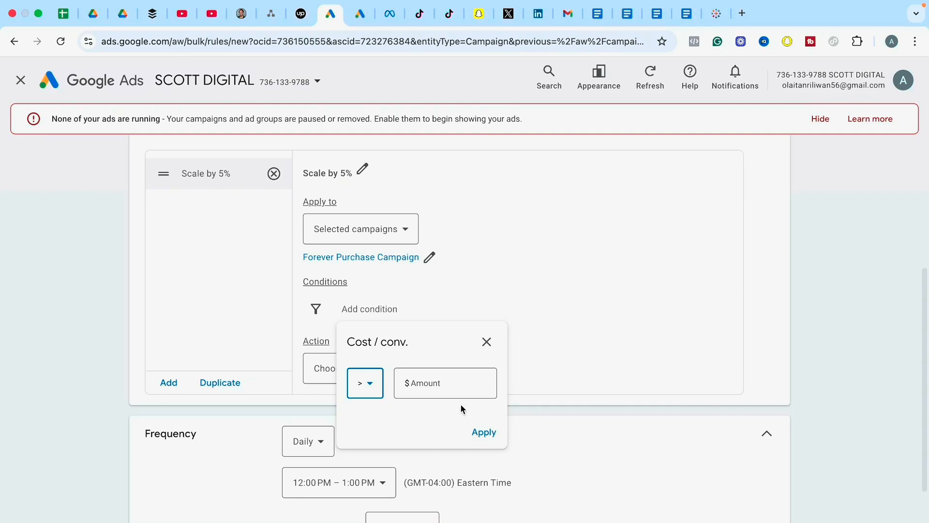
Set the Cost / conv. condition to less than $25 and apply it.
left_click(366, 388)
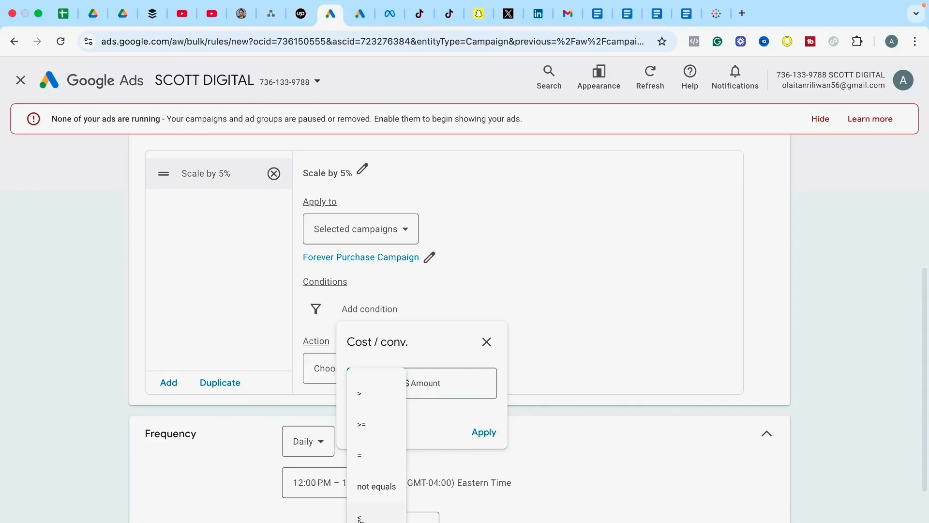
left_click(360, 518)
left_click(408, 390)
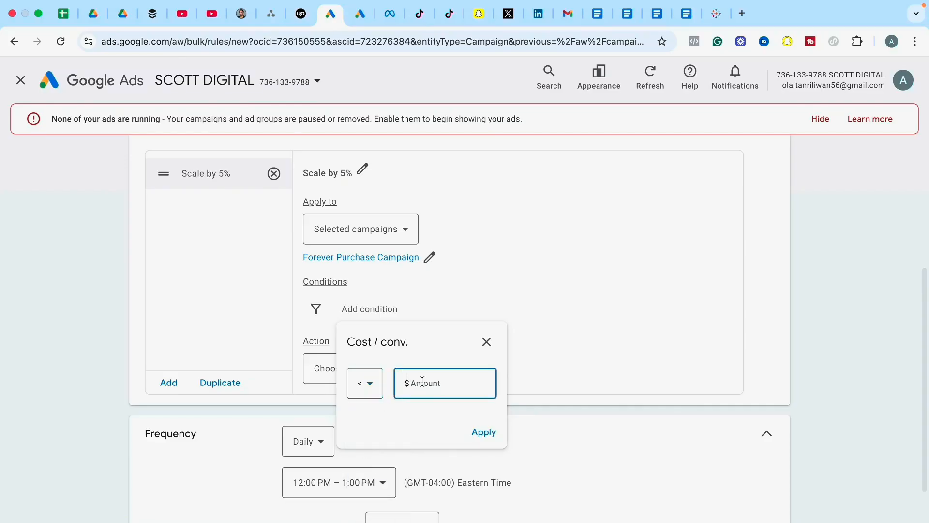
type("25")
left_click(484, 432)
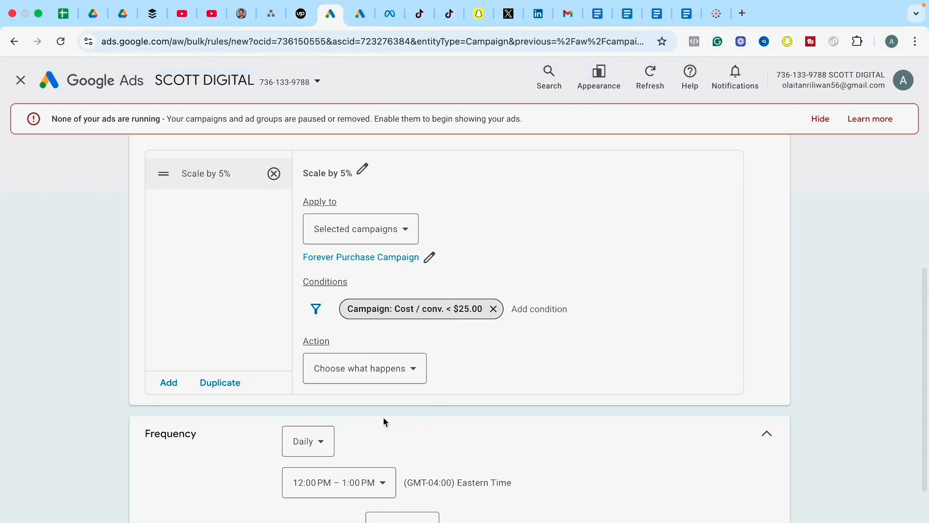
Make the action change budgets, with the budget type filtered to Avg. Daily.
left_click(382, 374)
left_click(383, 375)
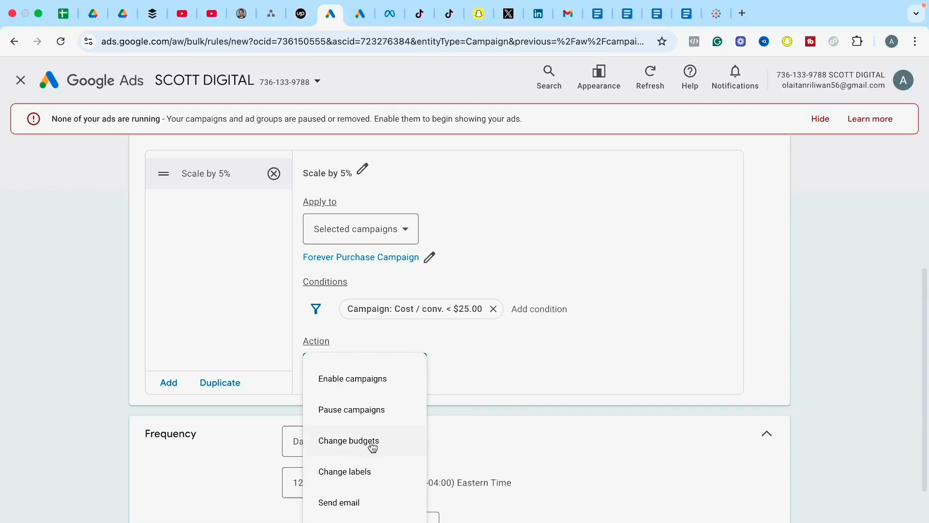
left_click(345, 446)
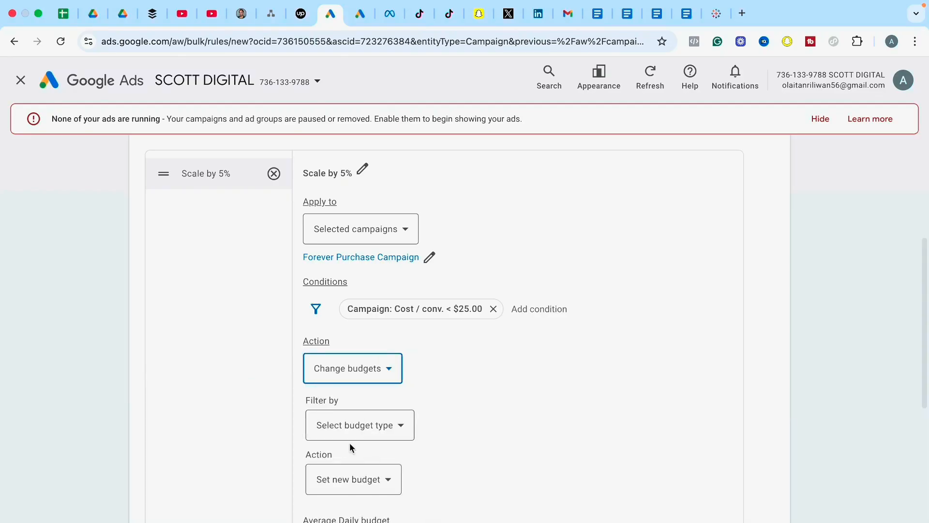
scroll(924, 376, "down", 3)
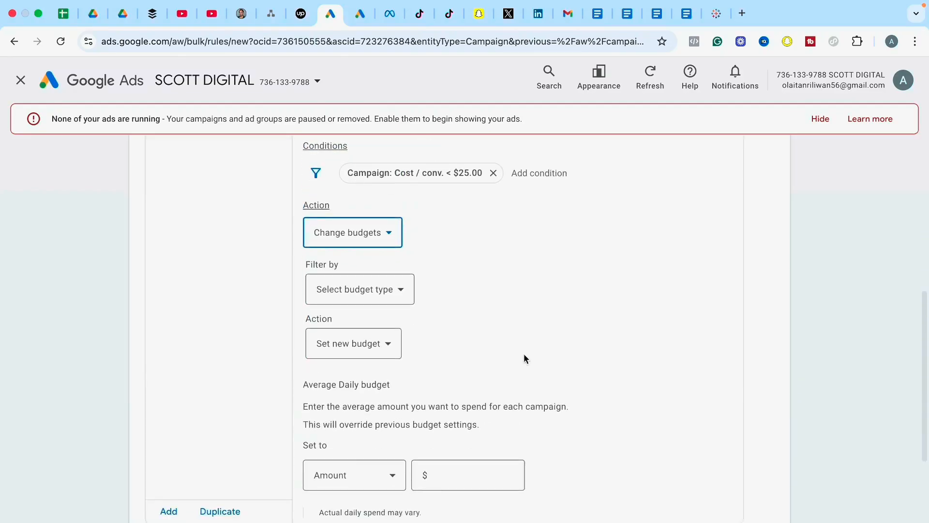
left_click(361, 293)
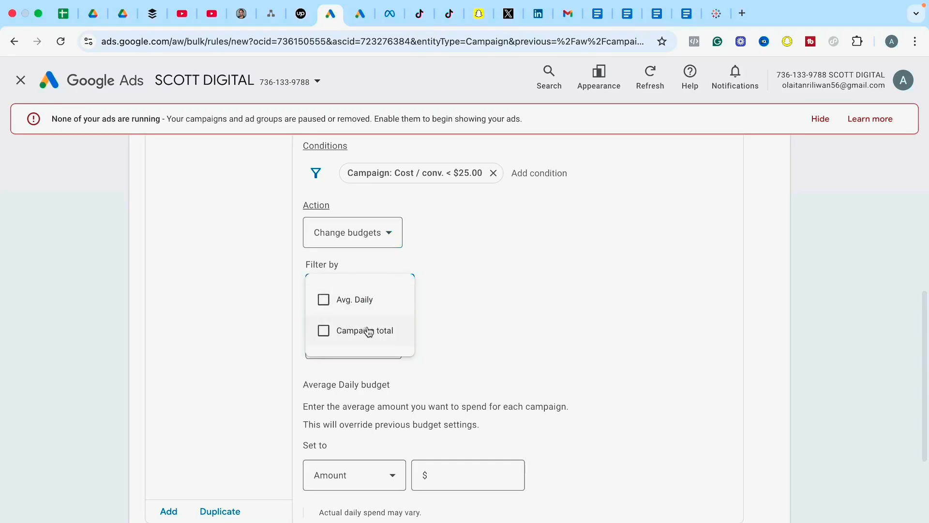
left_click(323, 305)
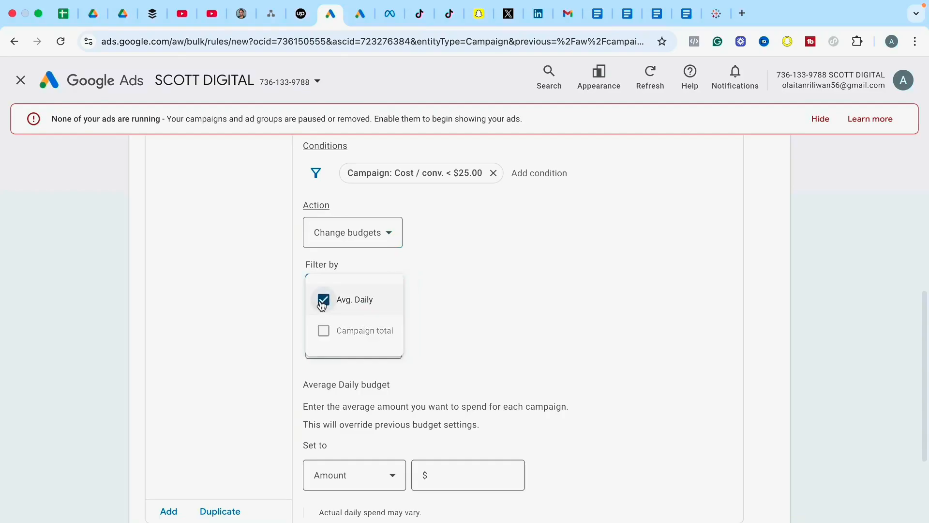
left_click(473, 300)
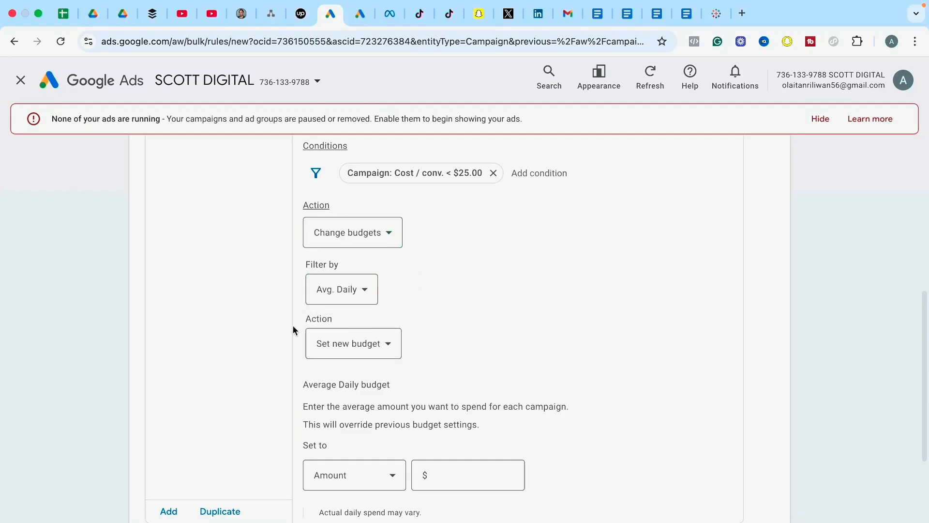
Set the budget action to increase the budget by a percentage of 5%.
left_click(347, 355)
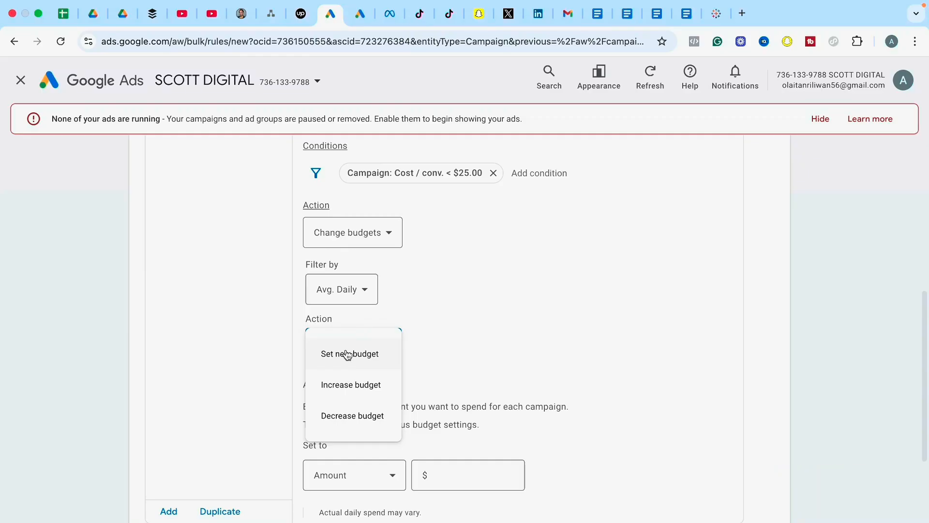
left_click(335, 385)
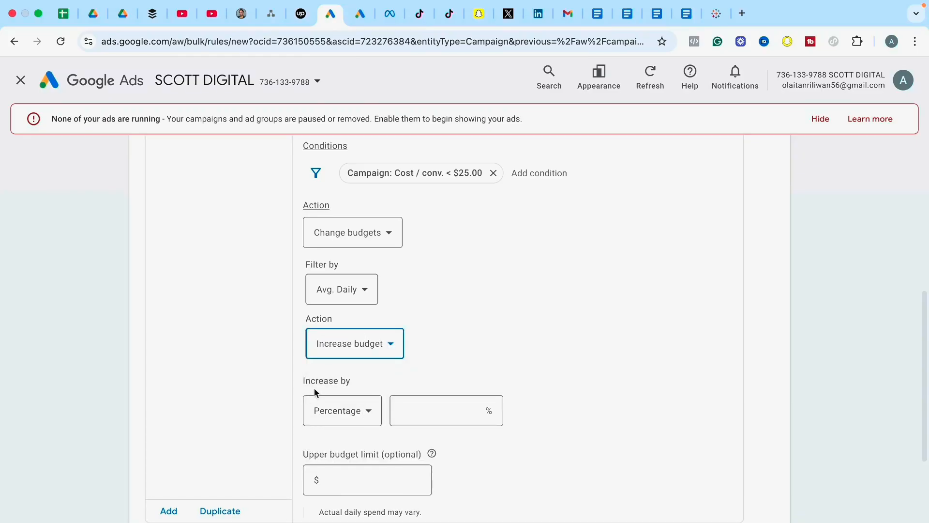
left_click(344, 412)
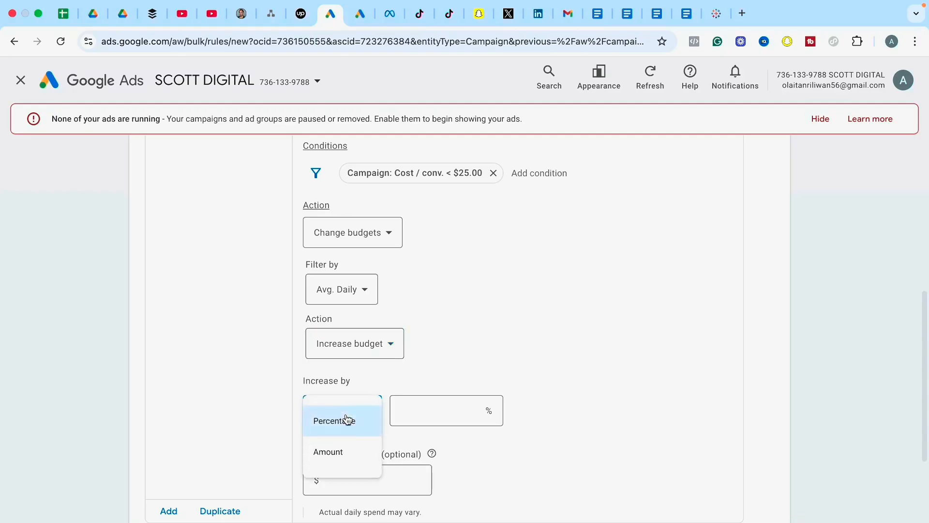
left_click(326, 429)
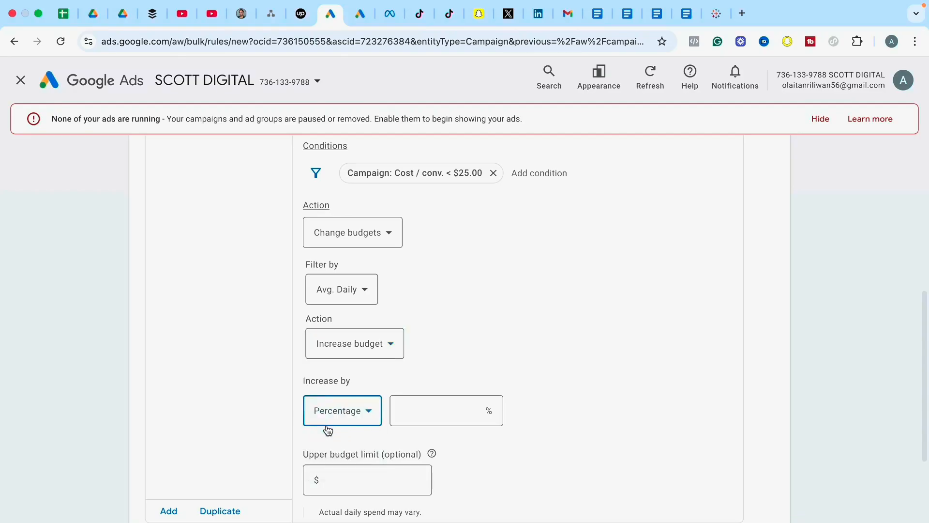
scroll(895, 344, "down", 2)
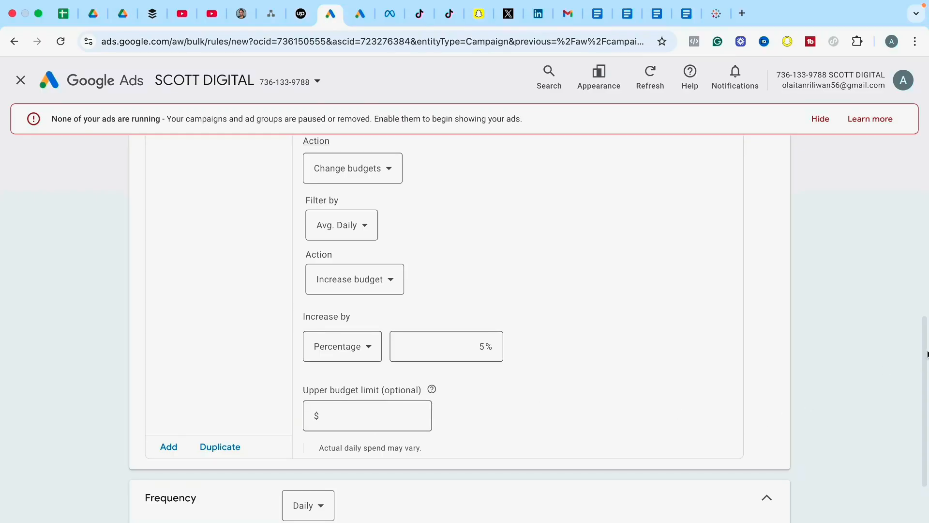
Schedule the rule to run daily between 12:00 AM and 1:00 AM.
left_click_drag(927, 353, 927, 426)
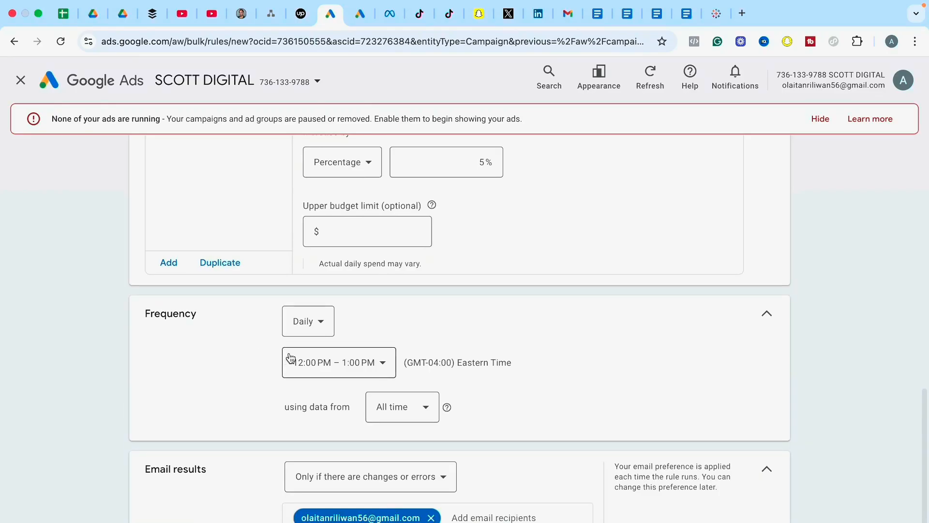
left_click_drag(927, 408, 926, 232)
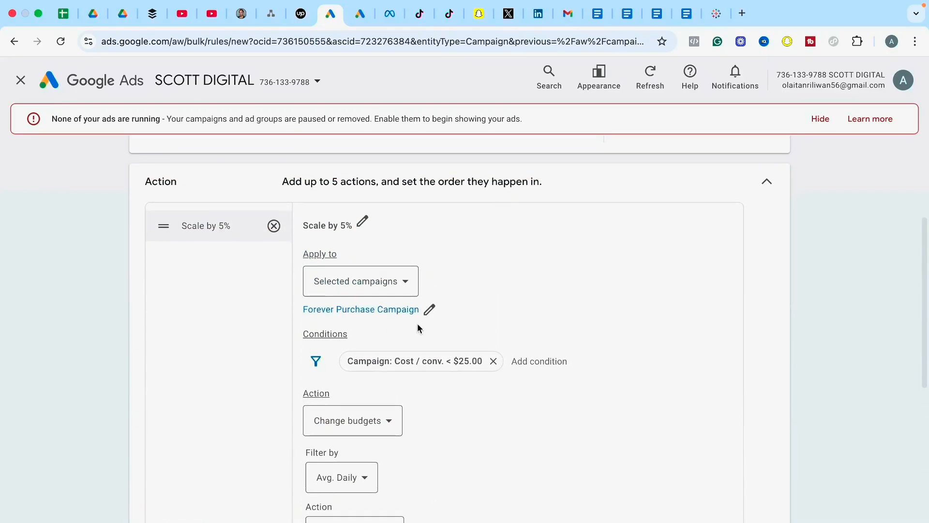
left_click_drag(927, 248, 919, 396)
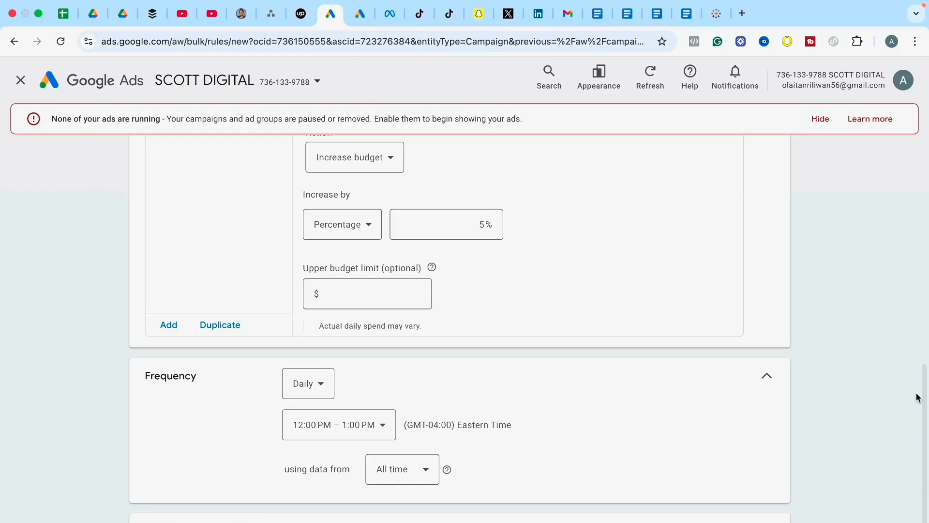
left_click(314, 392)
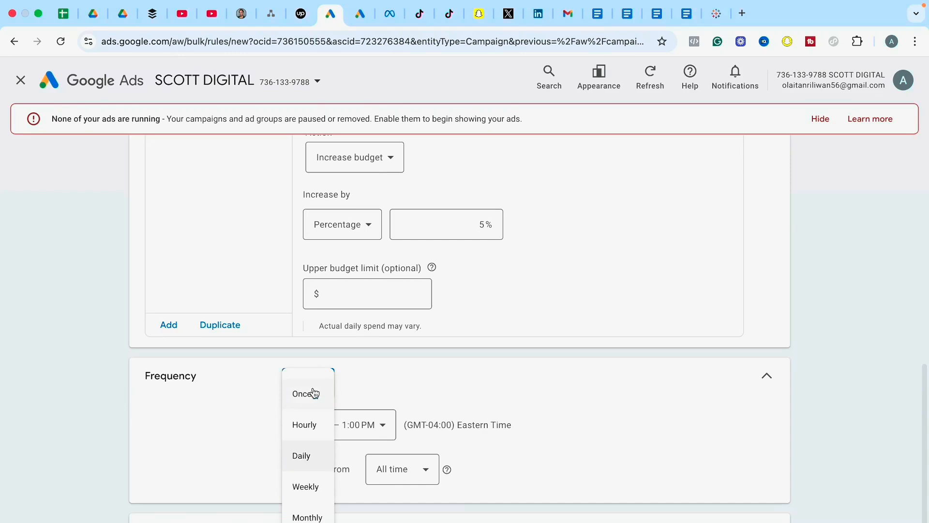
left_click(298, 460)
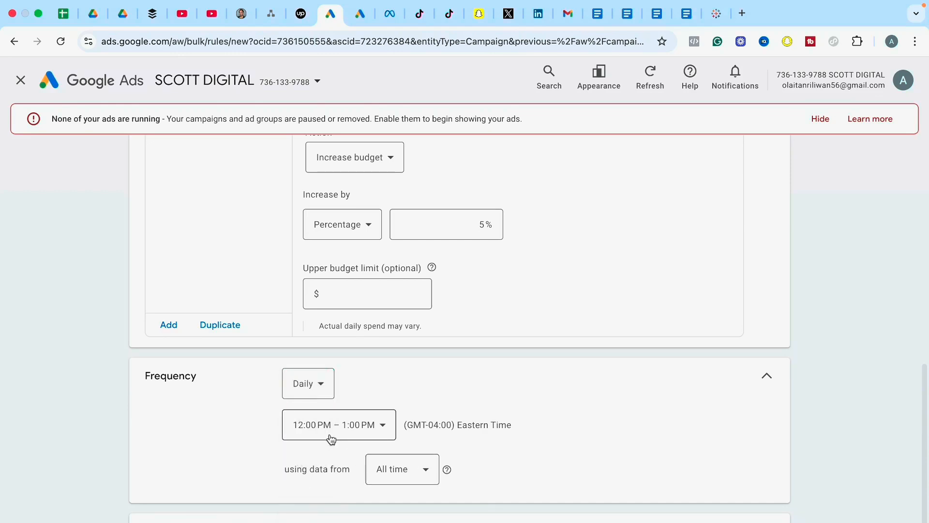
left_click(360, 427)
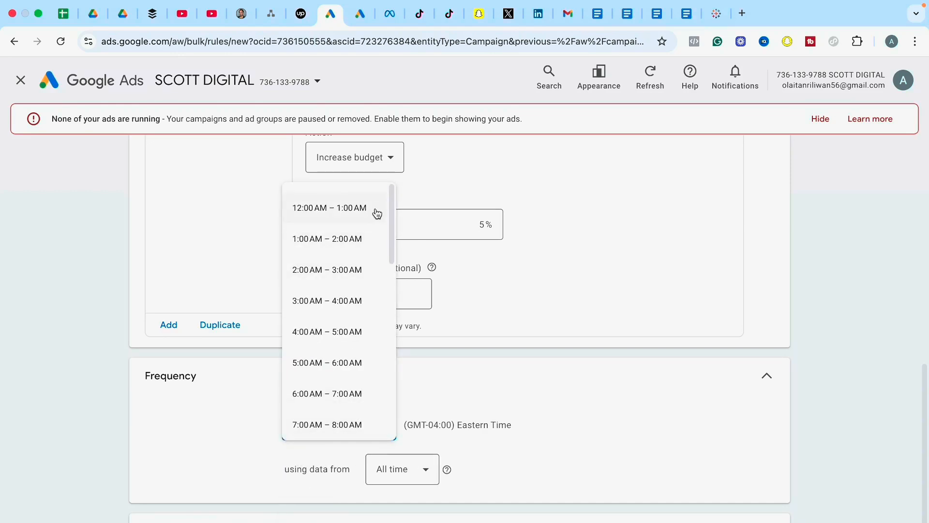
left_click(358, 210)
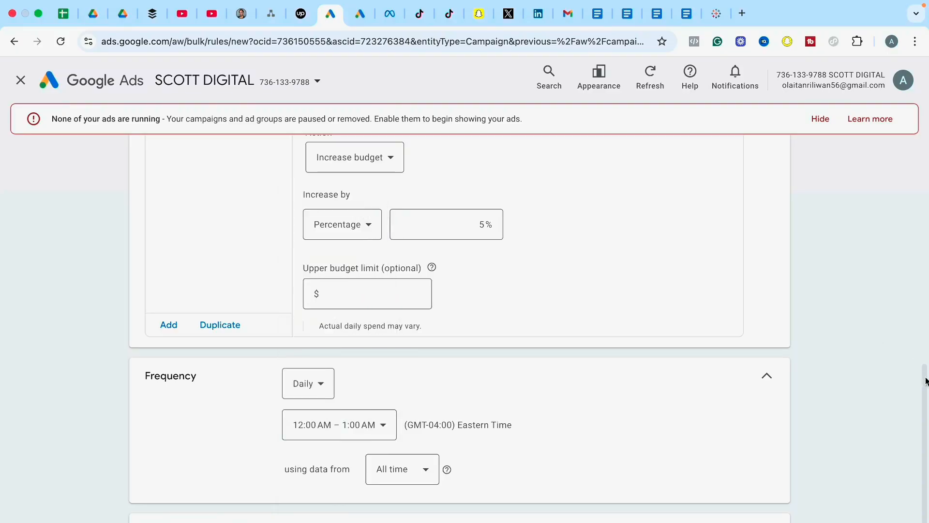
Have the rule use data from the last 7 days.
left_click_drag(924, 379, 925, 404)
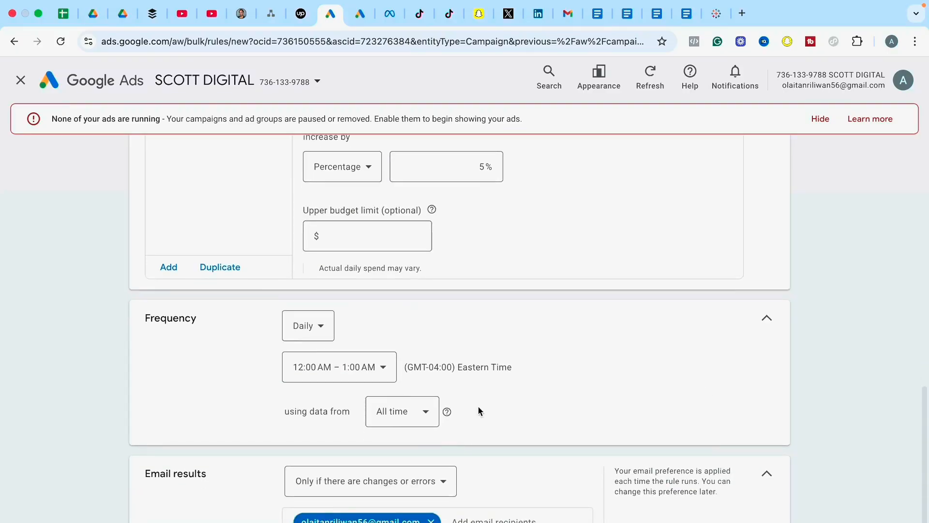
left_click(396, 415)
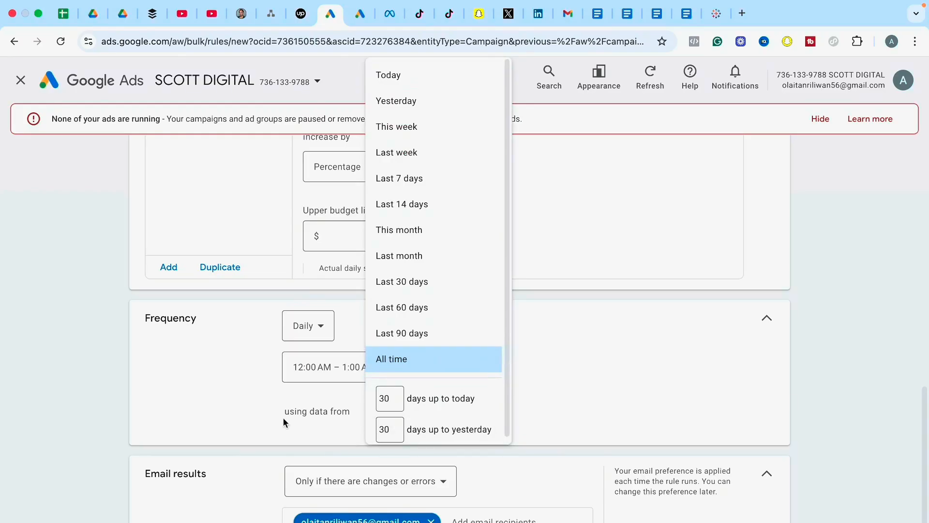
left_click(397, 178)
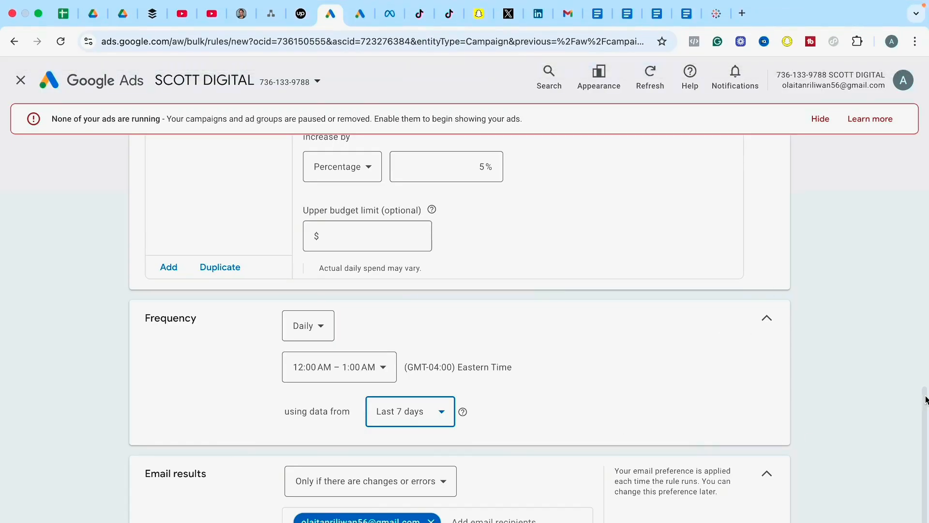
Look through the suggested recipients for the rule's email results and review the action and frequency settings.
left_click_drag(924, 396, 924, 420)
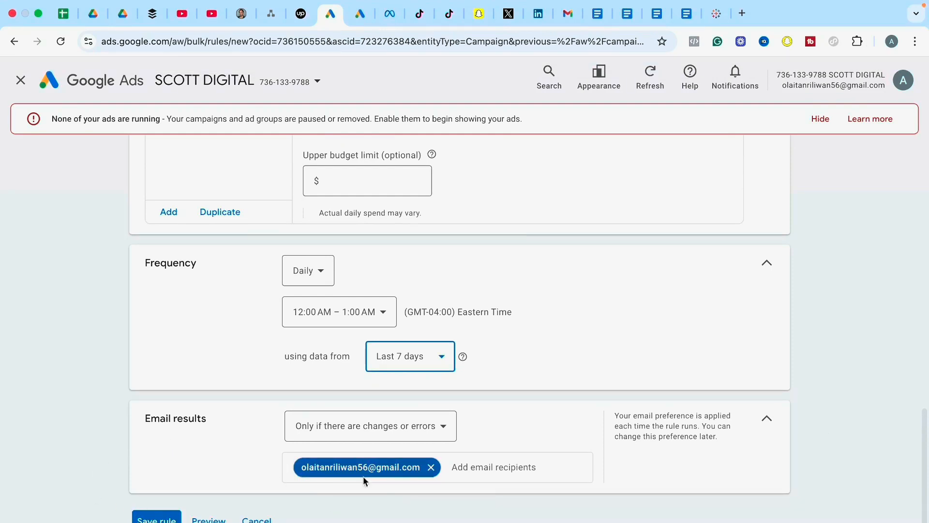
left_click(466, 466)
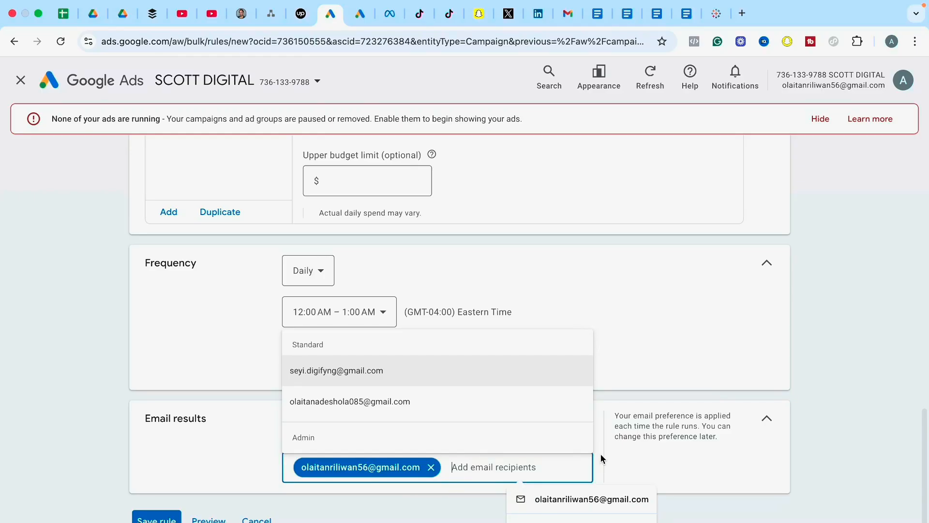
left_click(925, 305)
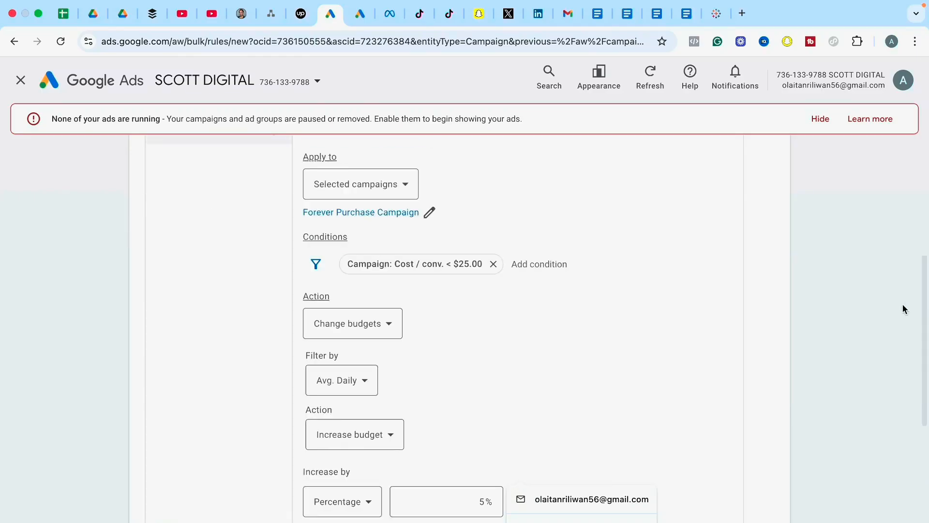
left_click_drag(926, 293, 915, 441)
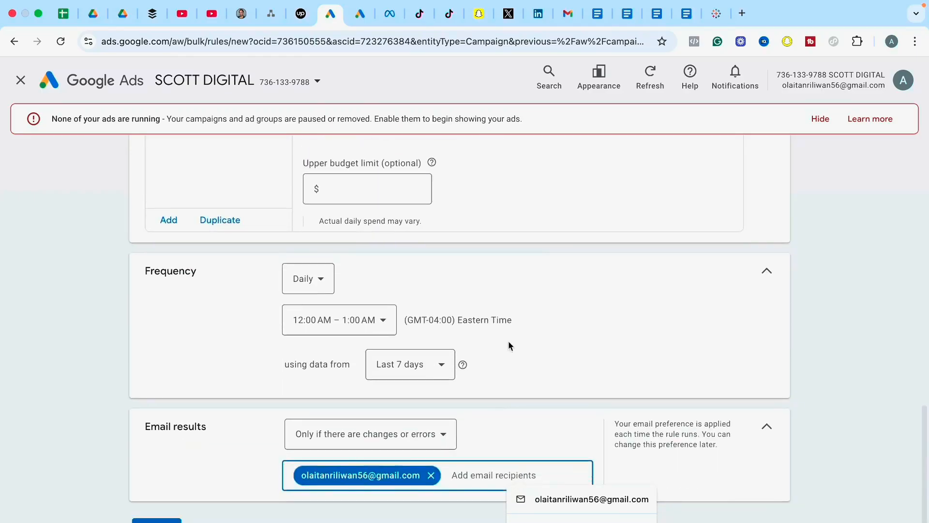
left_click(182, 294)
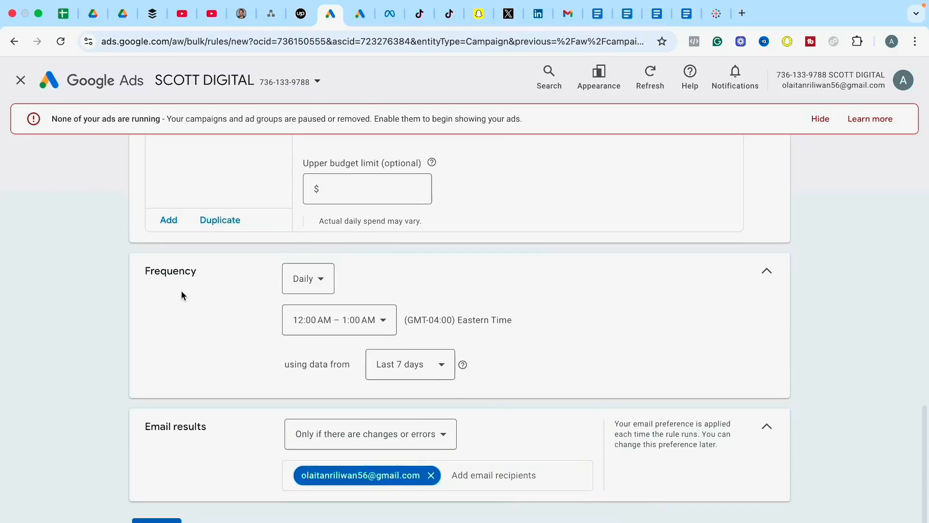
Change the rule's frequency to weekly, running on Monday only between 12:00 AM and 1:00 AM.
left_click(320, 285)
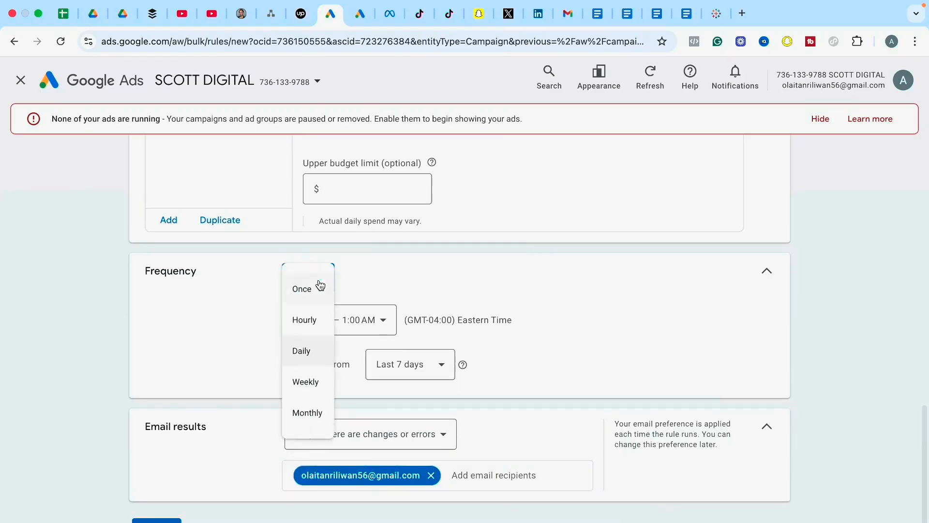
left_click(310, 383)
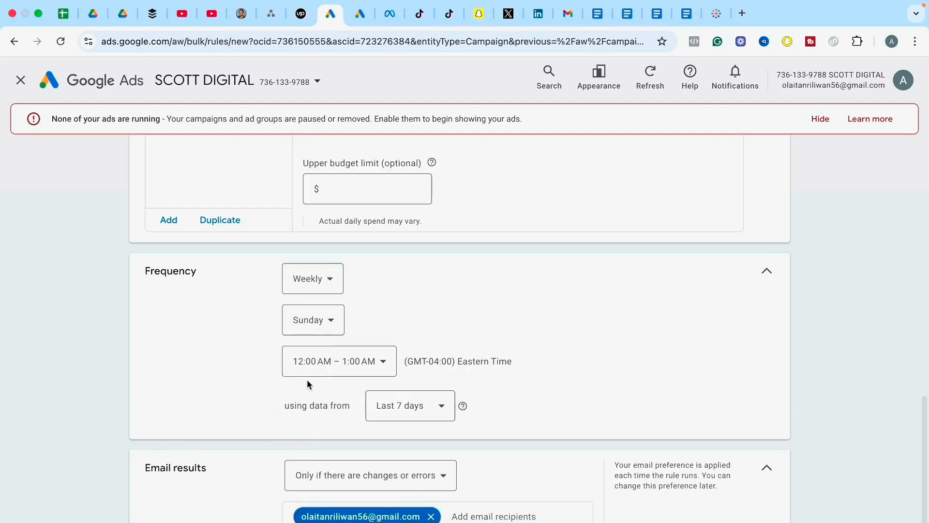
left_click(328, 327)
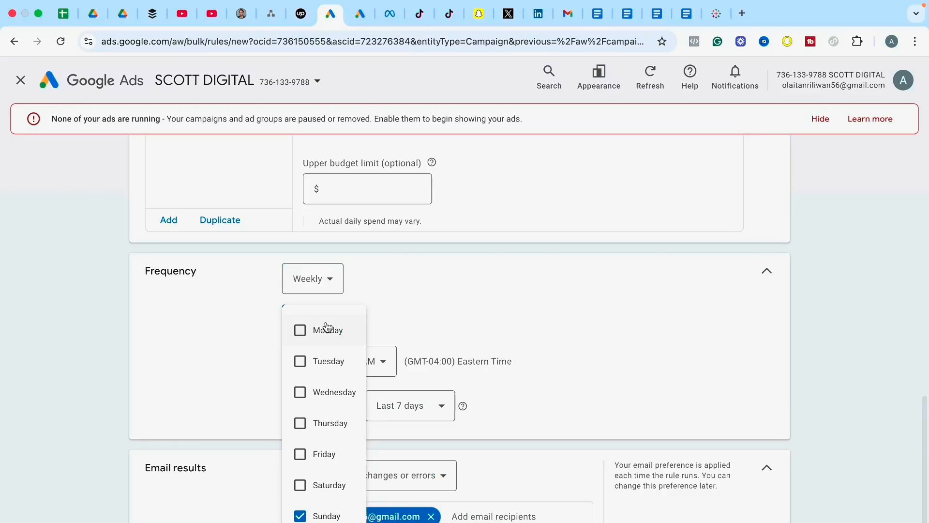
left_click(300, 516)
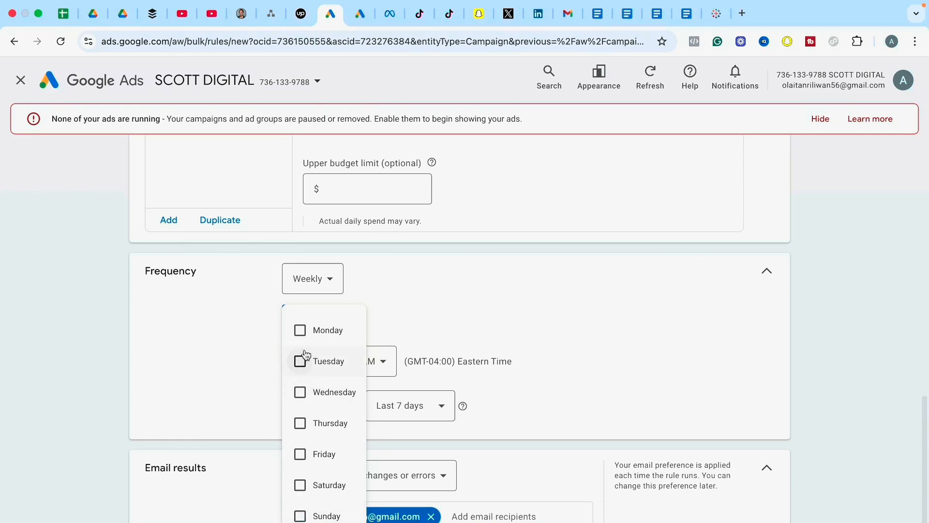
left_click(300, 330)
left_click(525, 308)
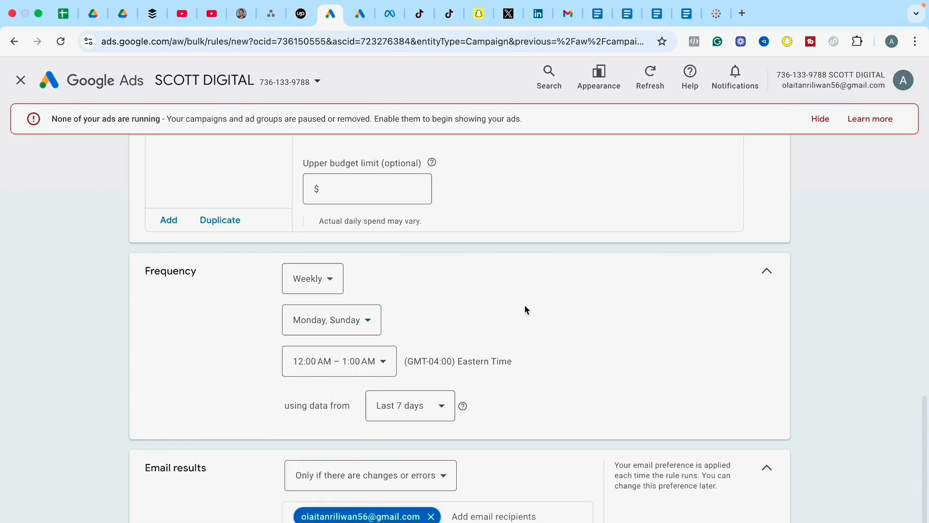
left_click(361, 320)
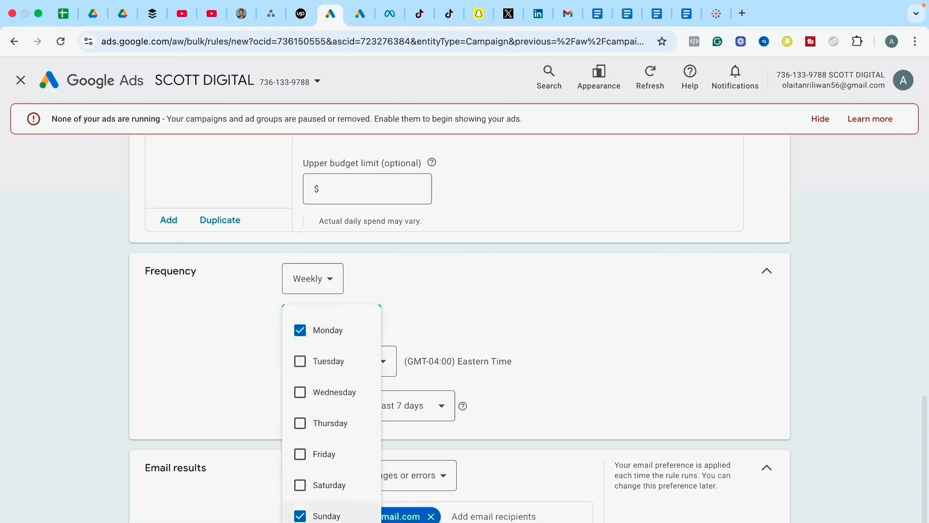
left_click(330, 508)
left_click(568, 370)
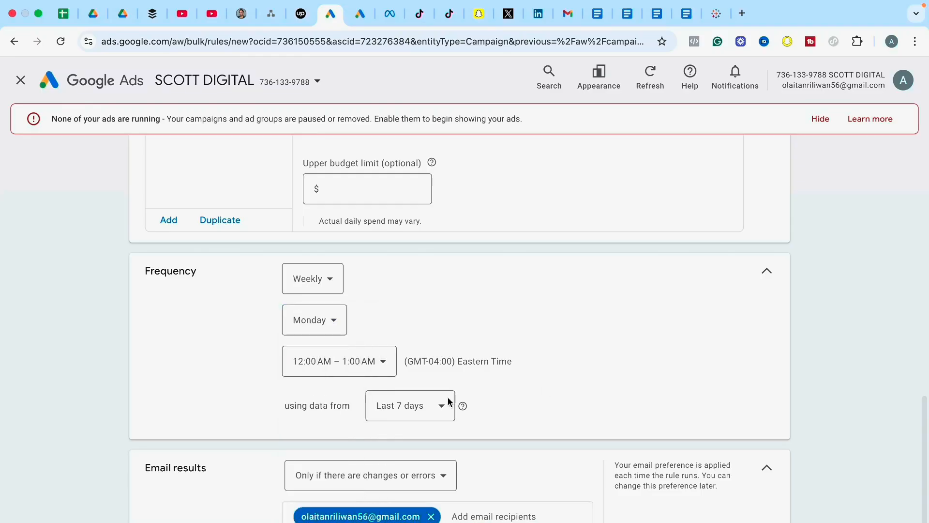
left_click(368, 367)
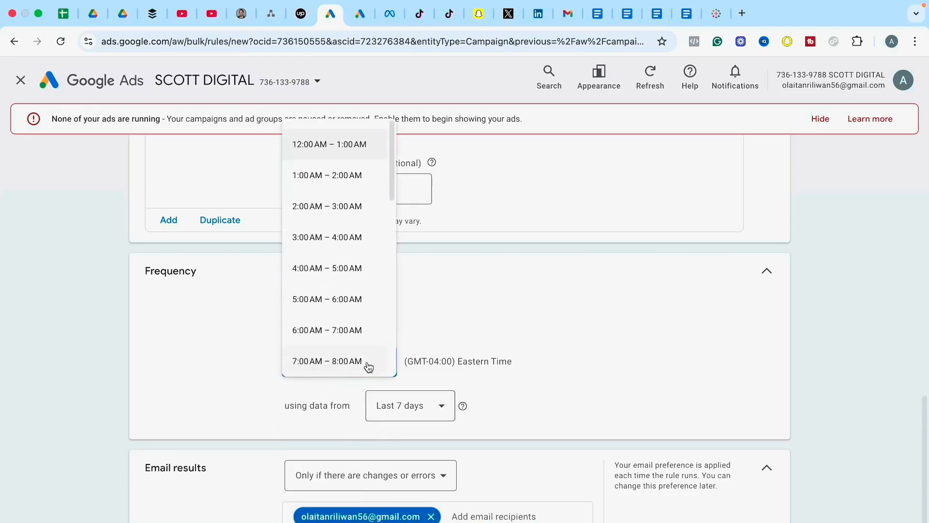
left_click(342, 145)
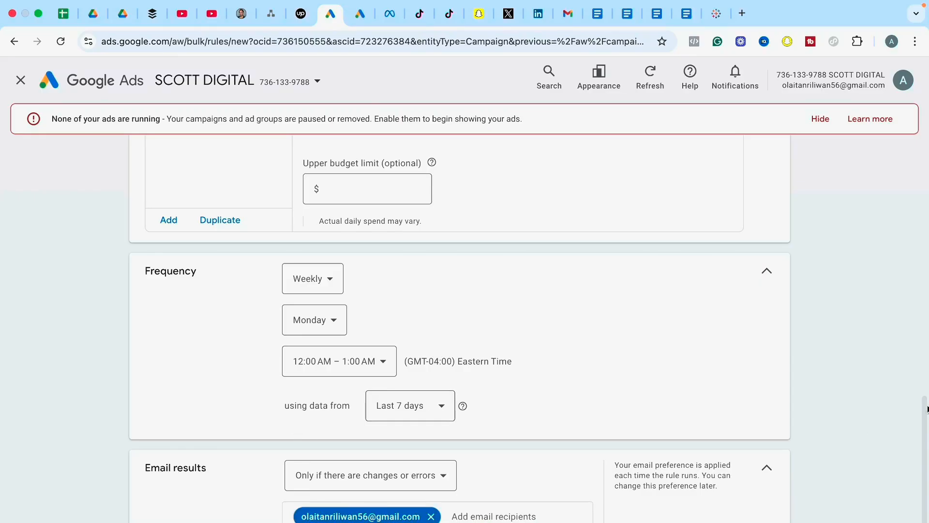
Preview the rule's effect on the Forever Purchase Campaign and save the rule.
scroll(927, 453, "down", 2)
mouse_move(927, 460)
left_mouse_down()
mouse_move(926, 218)
mouse_move(917, 461)
left_mouse_up()
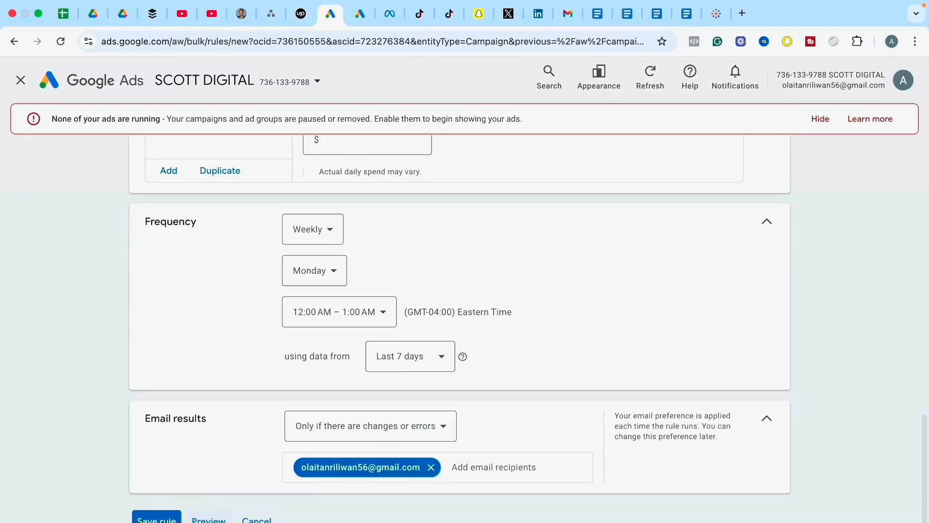
left_click(208, 520)
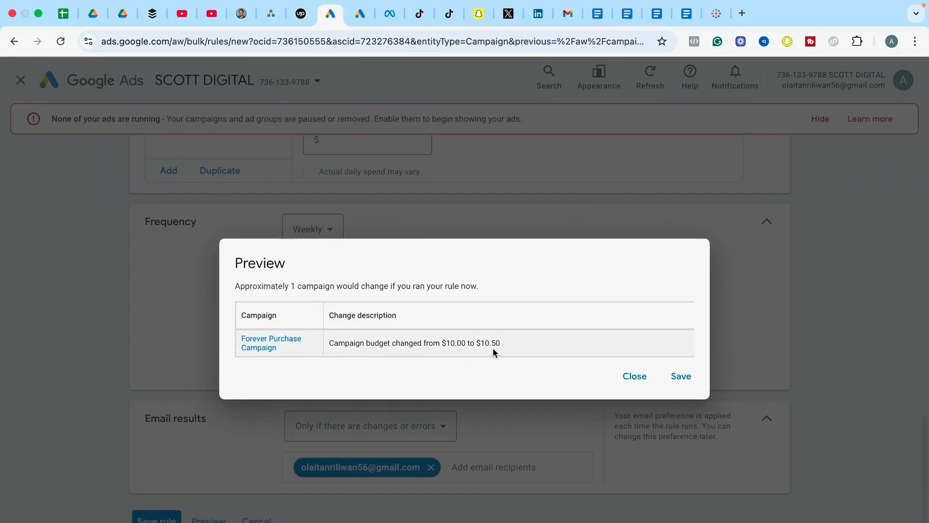
left_click(675, 381)
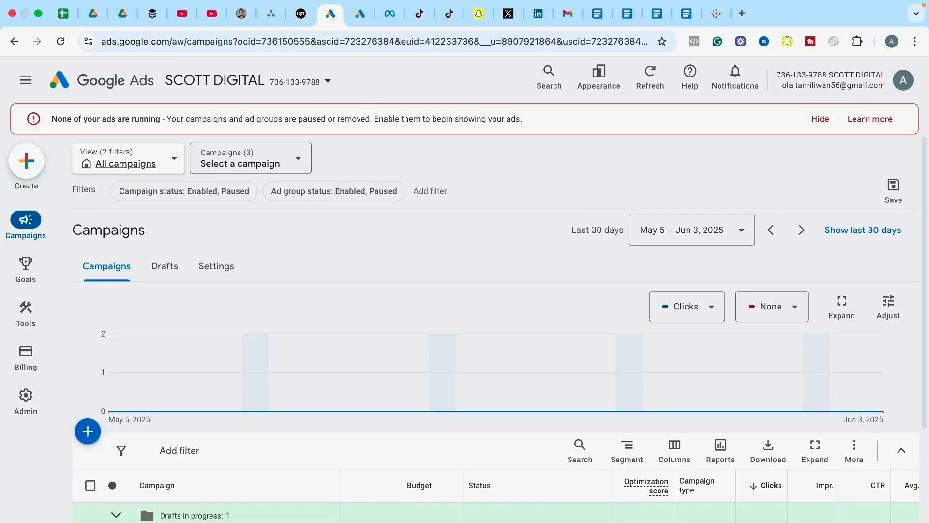
Start creating another automated rule from the campaigns table.
scroll(925, 369, "down", 2)
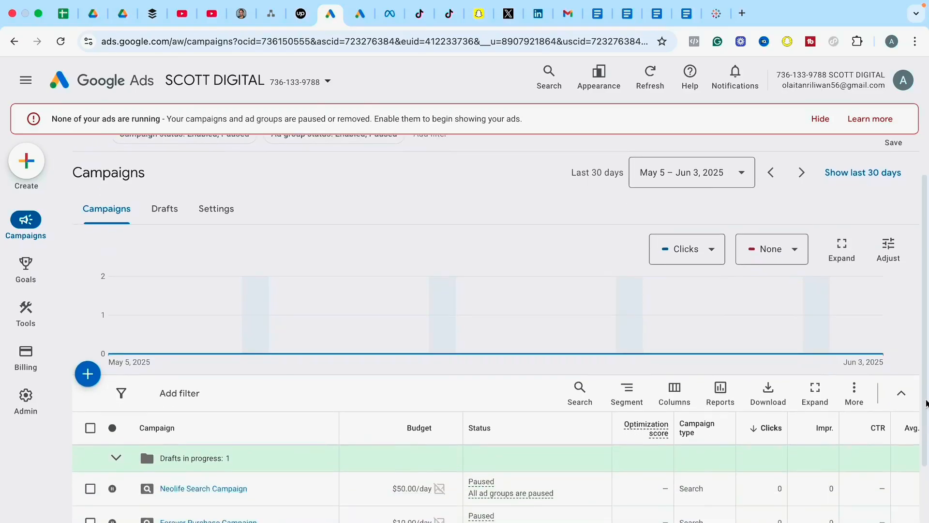
left_click(854, 401)
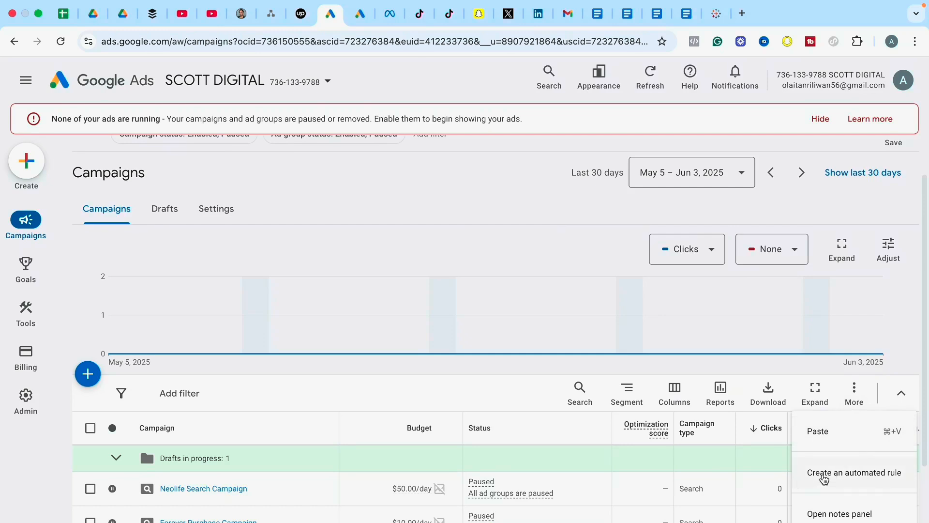
left_click(824, 478)
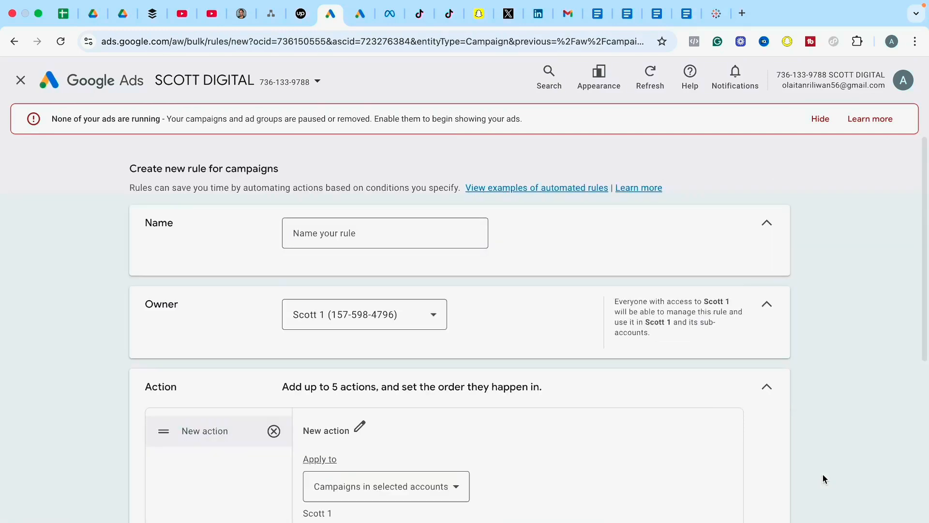
Name the new rule "Decrease by 5%" and choose the Scott 1 account as its owner.
left_click(346, 229)
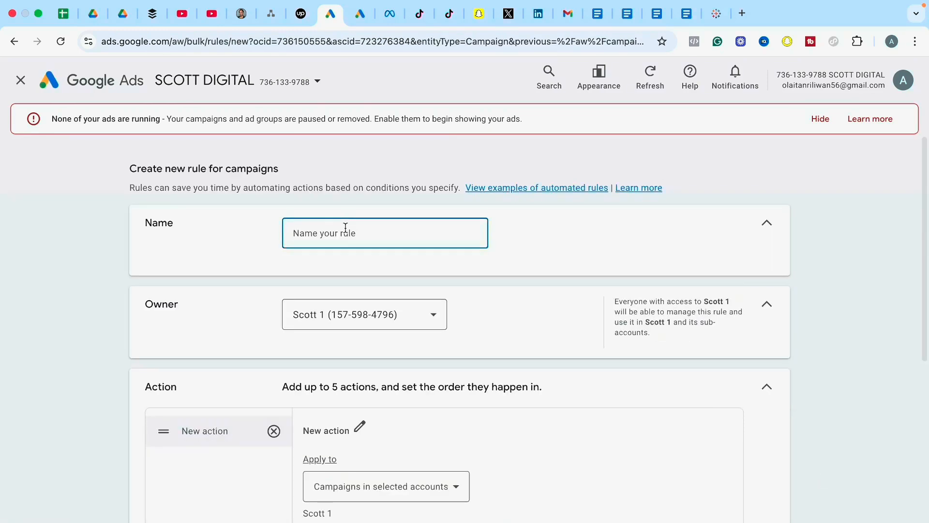
type("Decrease by 5%")
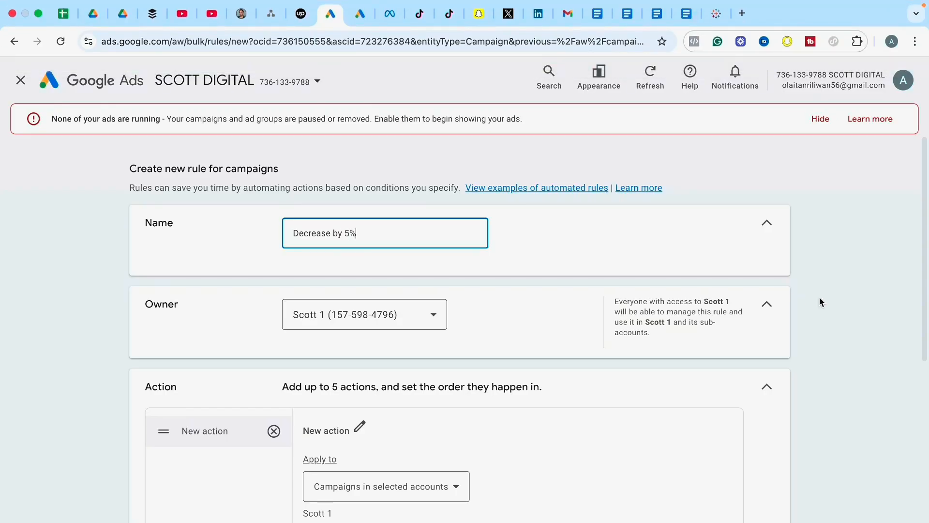
left_click_drag(924, 227, 925, 282)
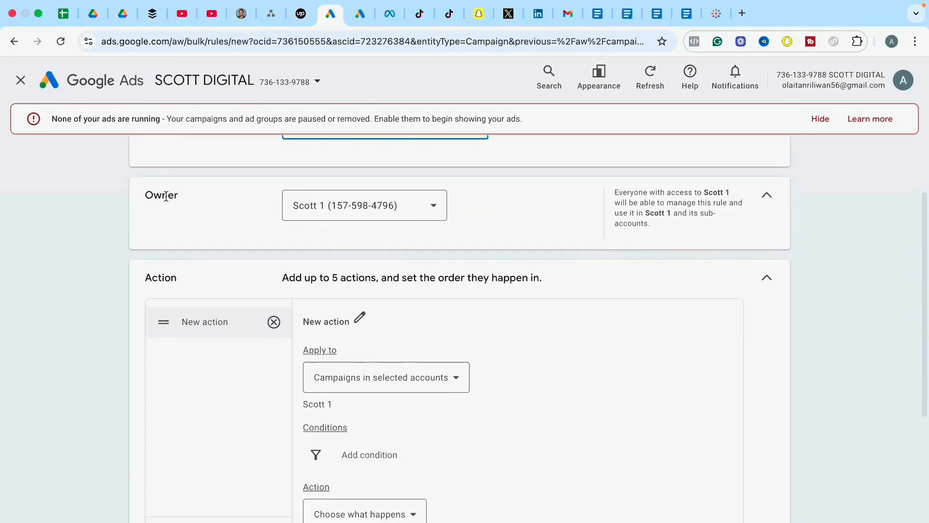
left_click(365, 211)
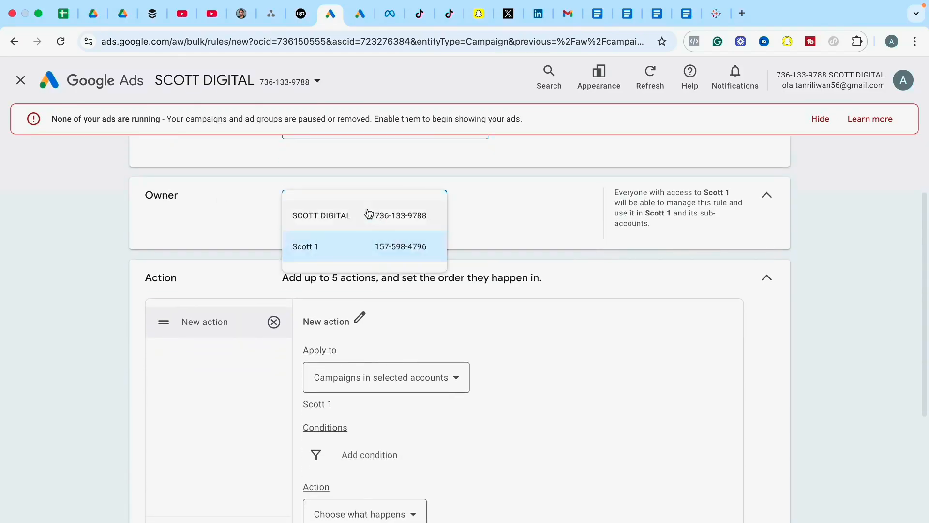
left_click(338, 253)
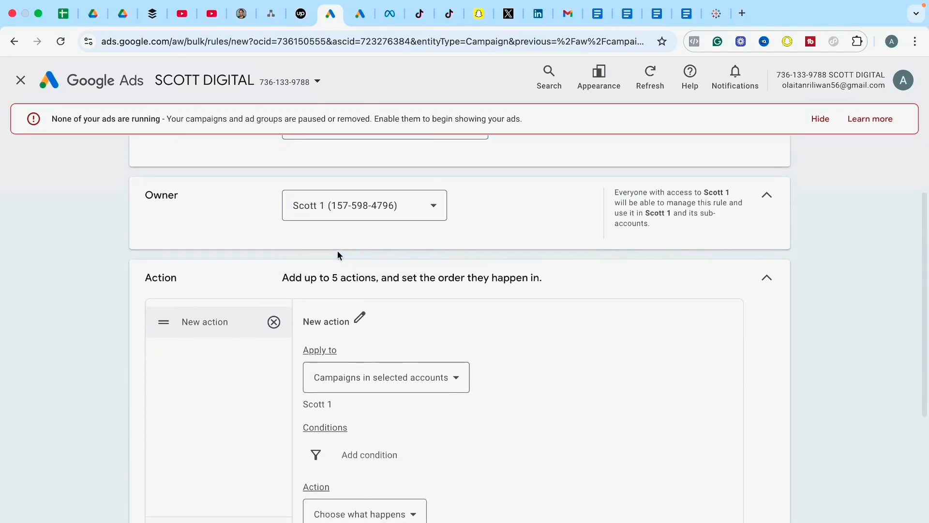
Rename the rule's new action as "Decrease by 5%".
left_click(359, 318)
left_click(384, 347)
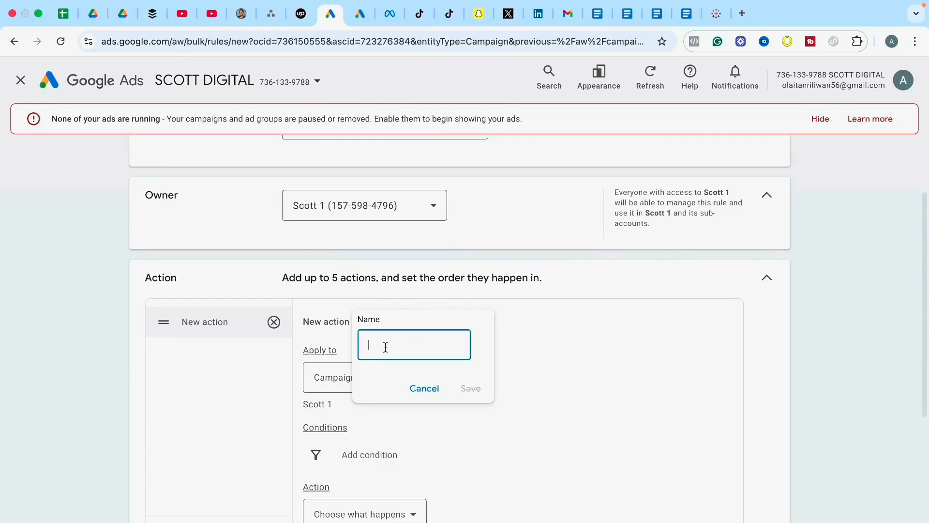
type("Decrease by 5%")
left_click(473, 390)
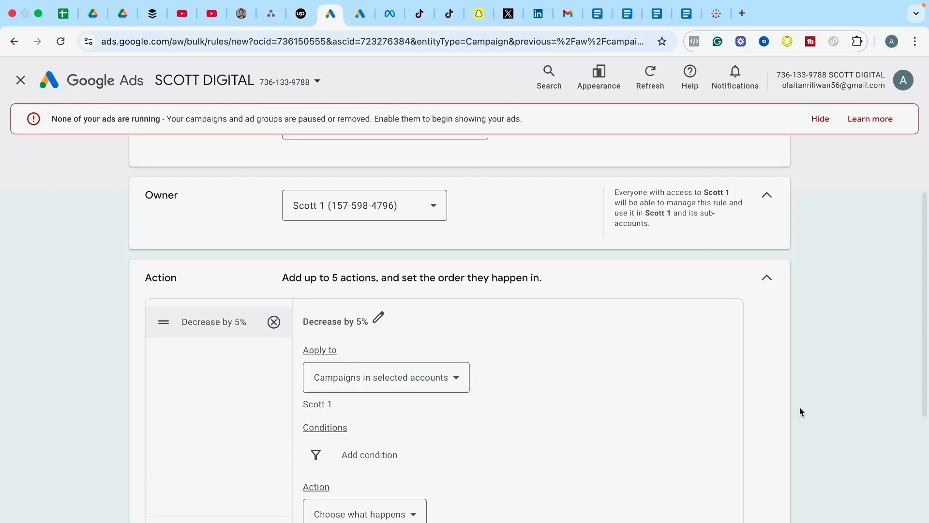
Apply the action to selected campaigns, choosing only the Forever Purchase Campaign.
left_click_drag(925, 299, 925, 328)
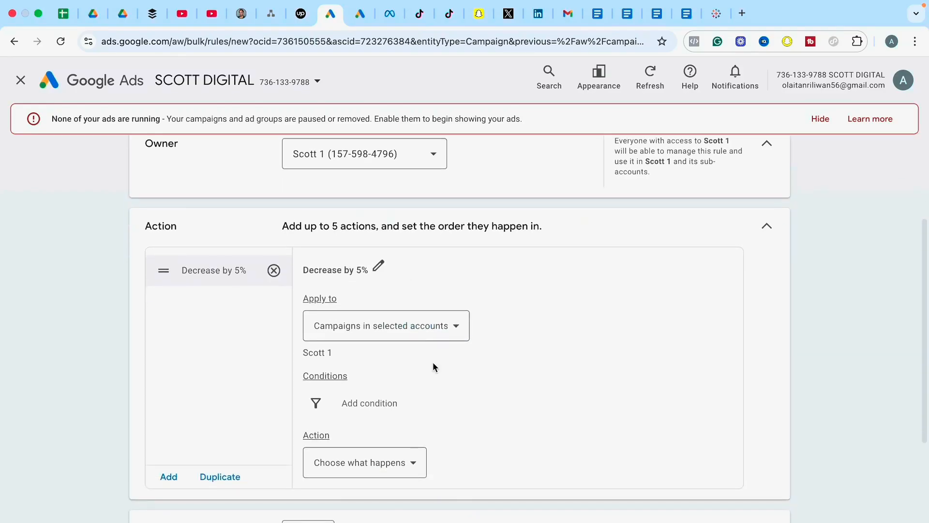
left_click(397, 334)
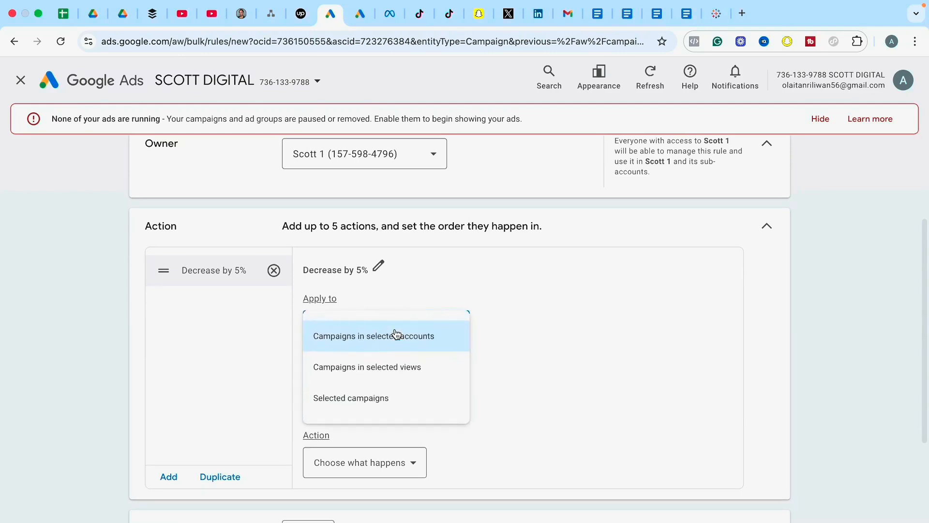
left_click(339, 401)
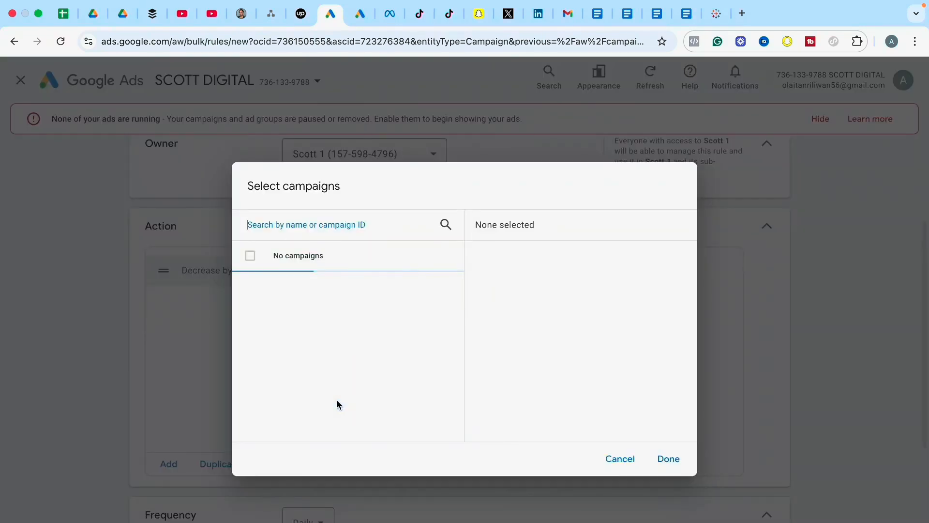
left_click(250, 289)
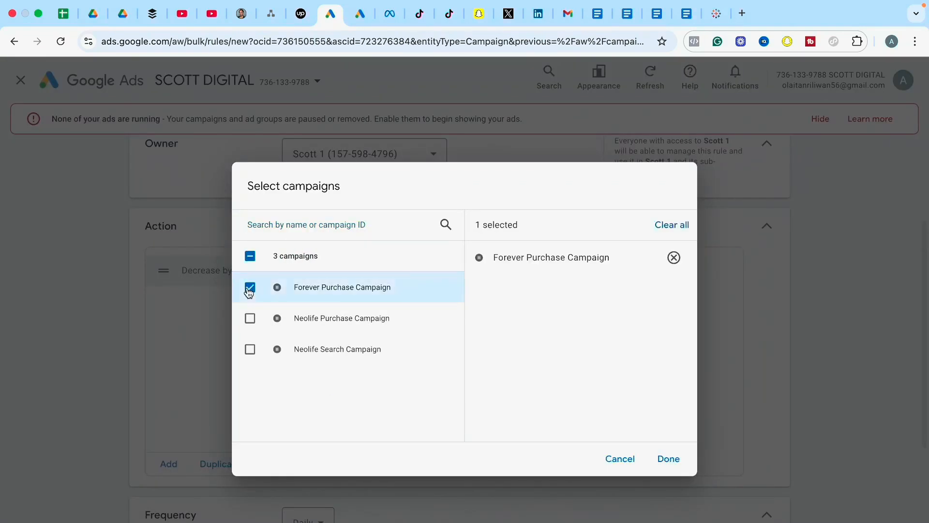
left_click(666, 460)
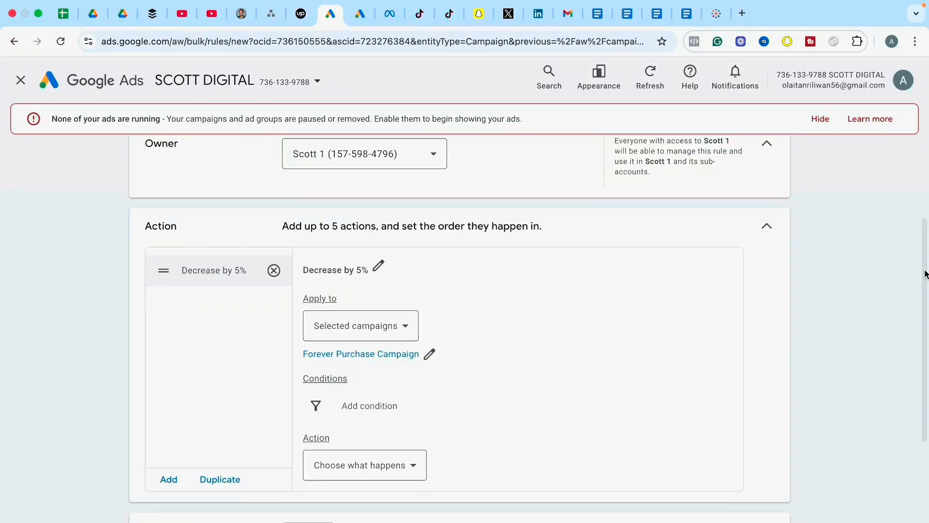
Add a condition from the conversion metrics requiring Cost / conv. greater than $25.
left_click_drag(925, 274, 925, 325)
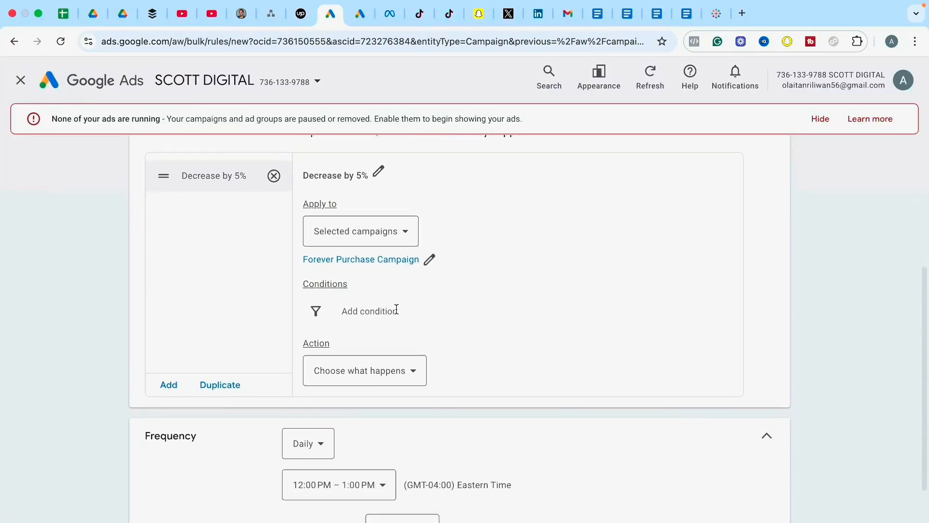
left_click(315, 314)
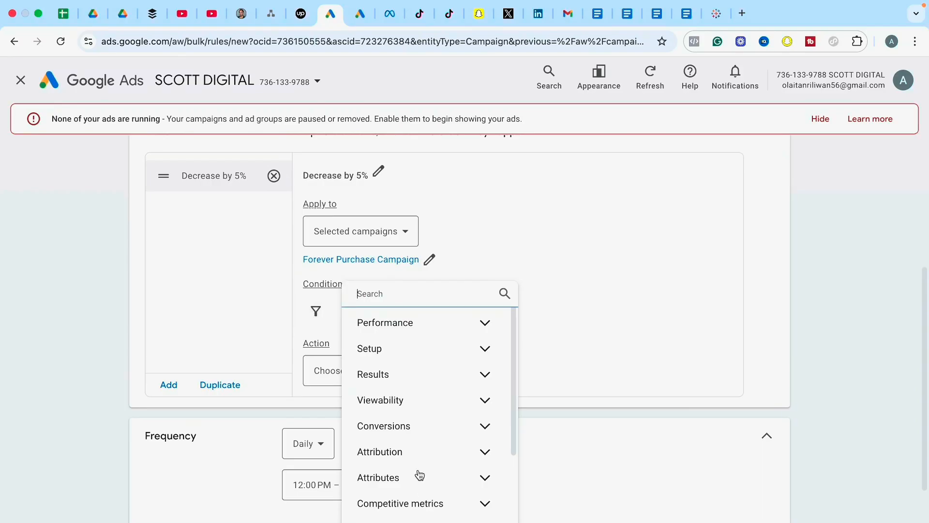
left_click(481, 428)
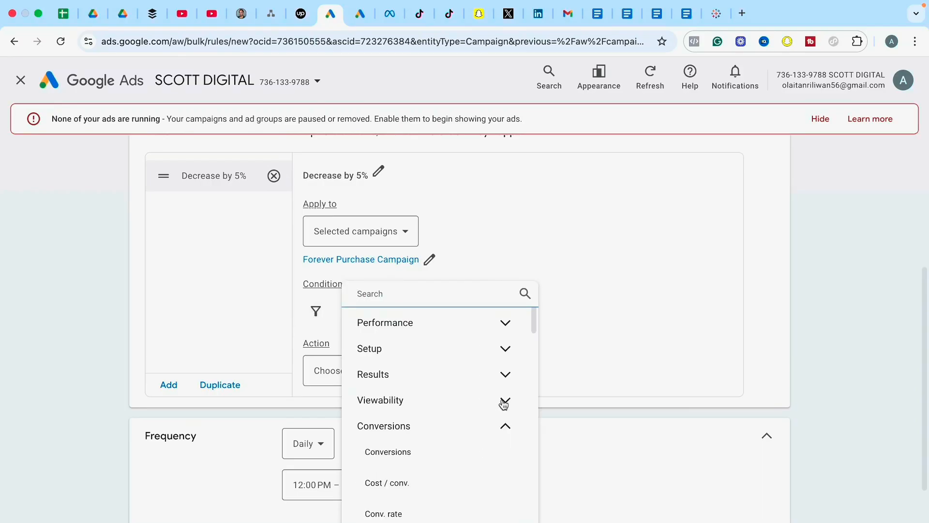
left_click(404, 489)
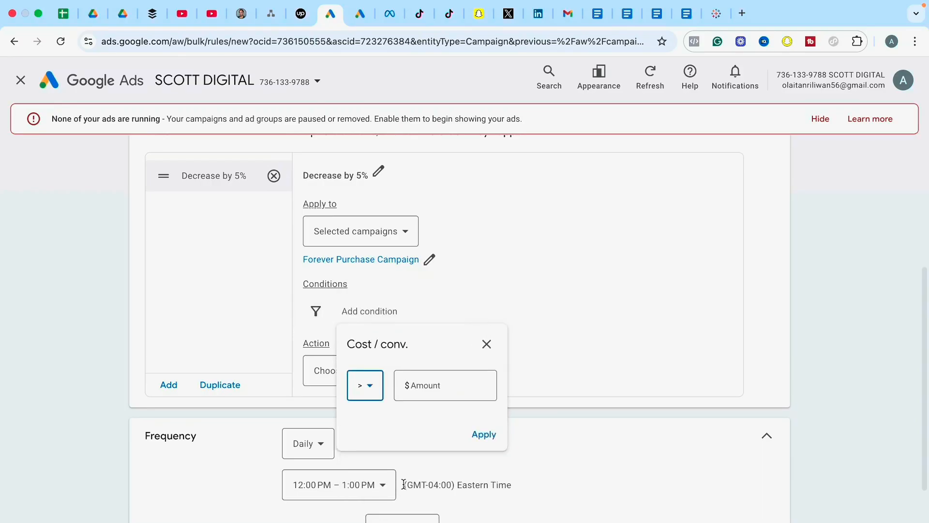
left_click(370, 393)
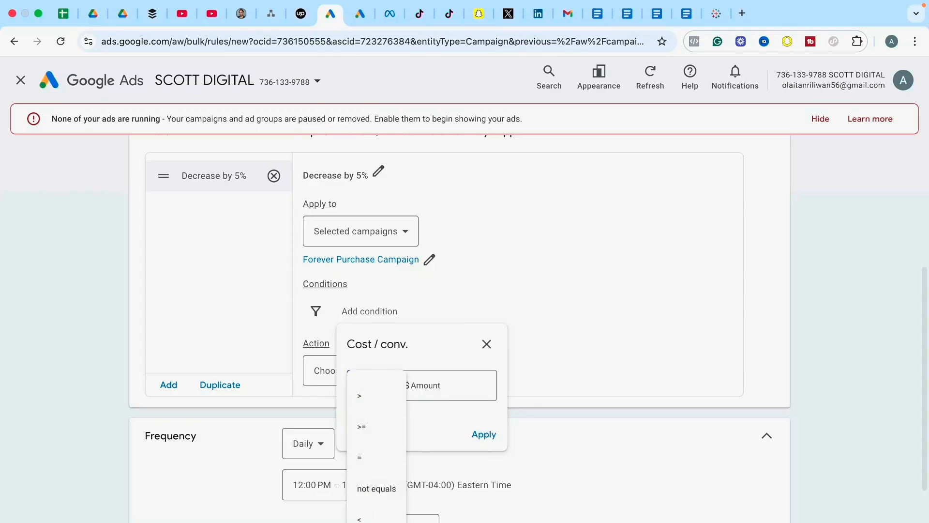
left_click(362, 400)
left_click(430, 389)
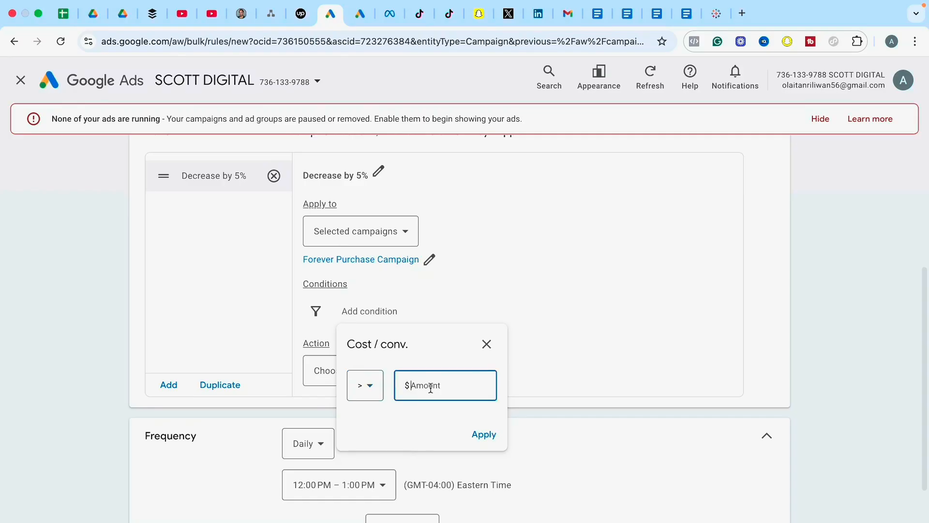
type("25")
left_click(484, 434)
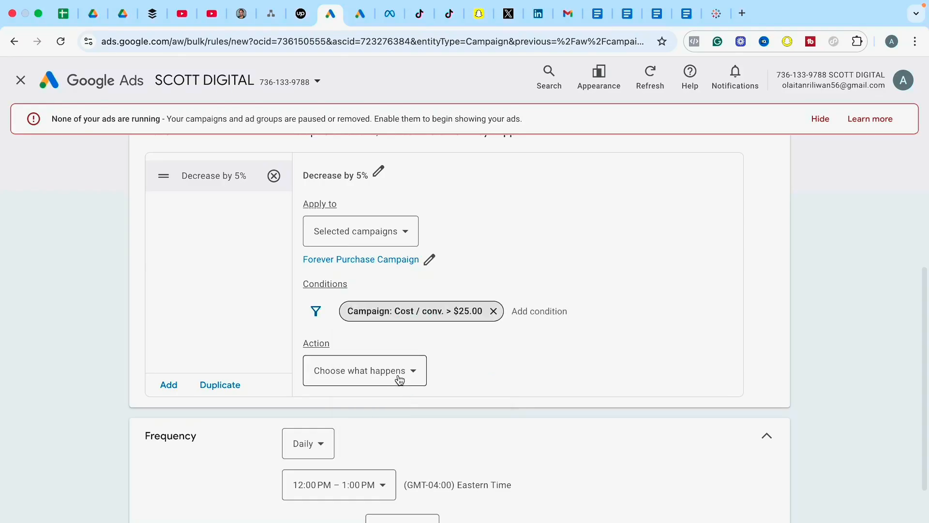
Make the action change budgets, filtered by the Avg. Daily budget type.
left_click(390, 374)
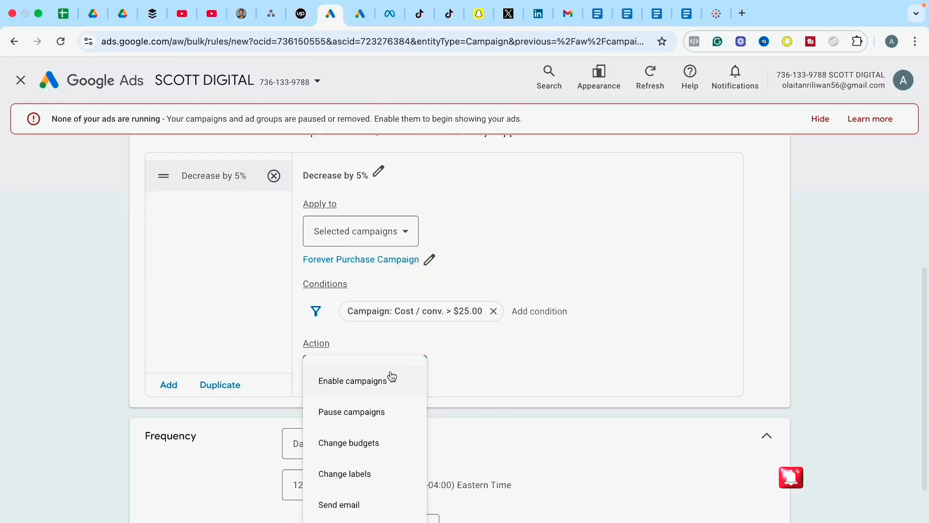
left_click(349, 449)
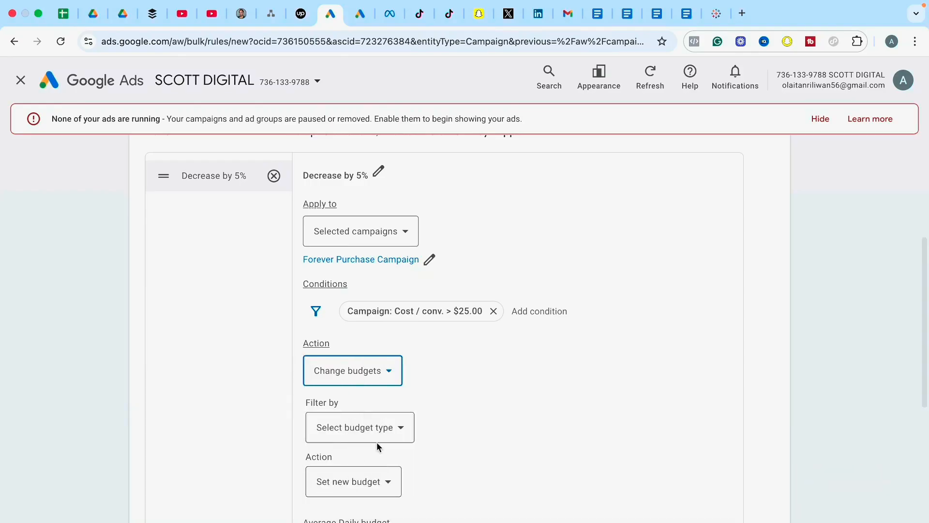
left_click(357, 435)
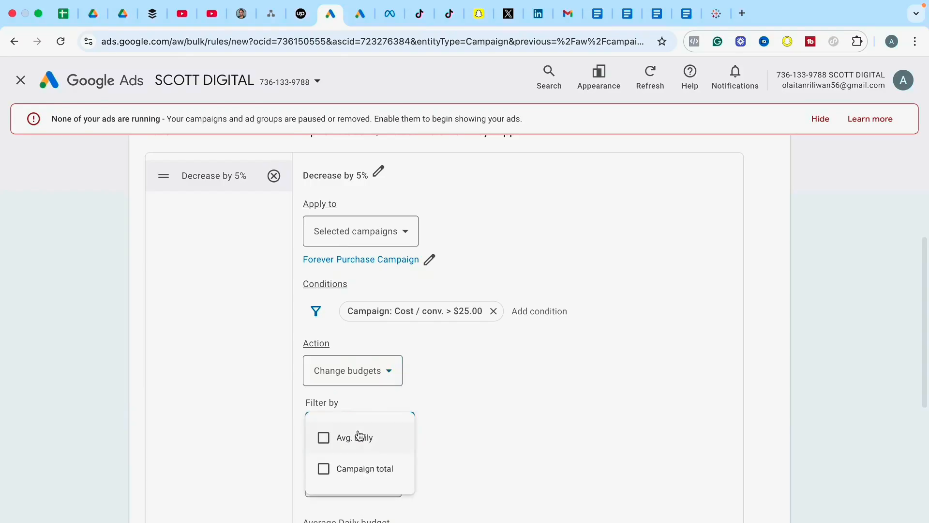
left_click(321, 442)
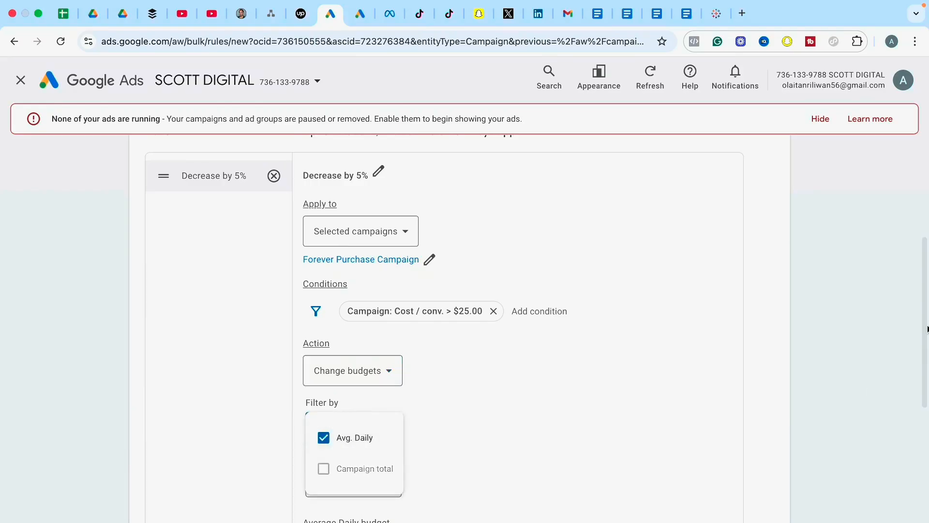
scroll(925, 327, "down", 3)
left_click(665, 326)
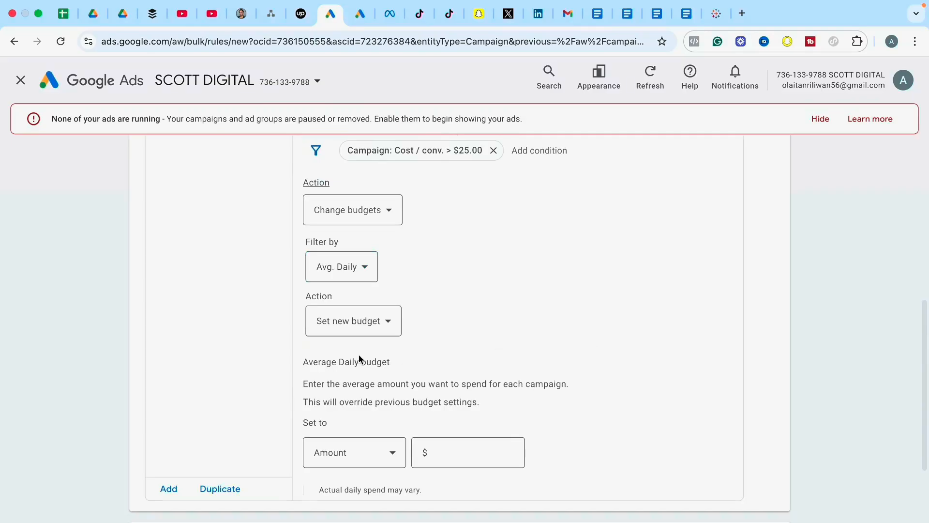
Set the budget action to decrease the budget by a percentage of 5%.
left_click(341, 322)
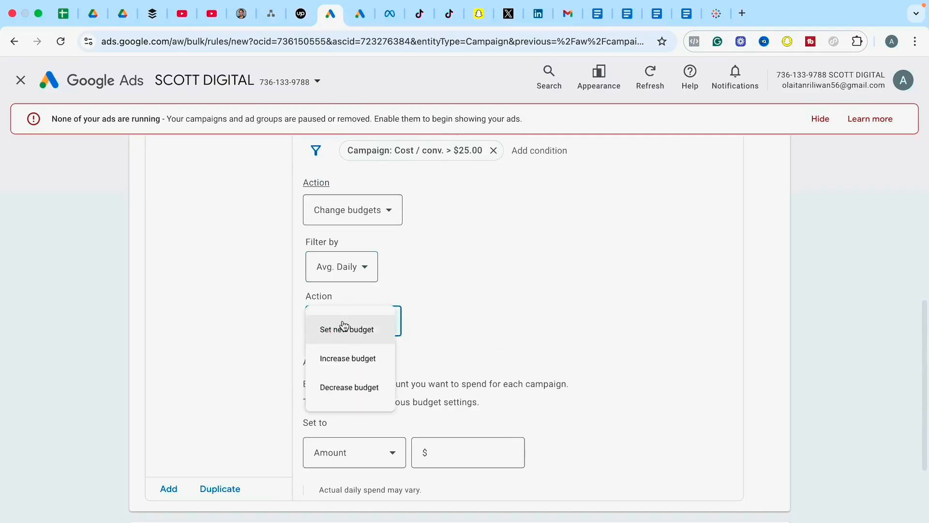
left_click(354, 395)
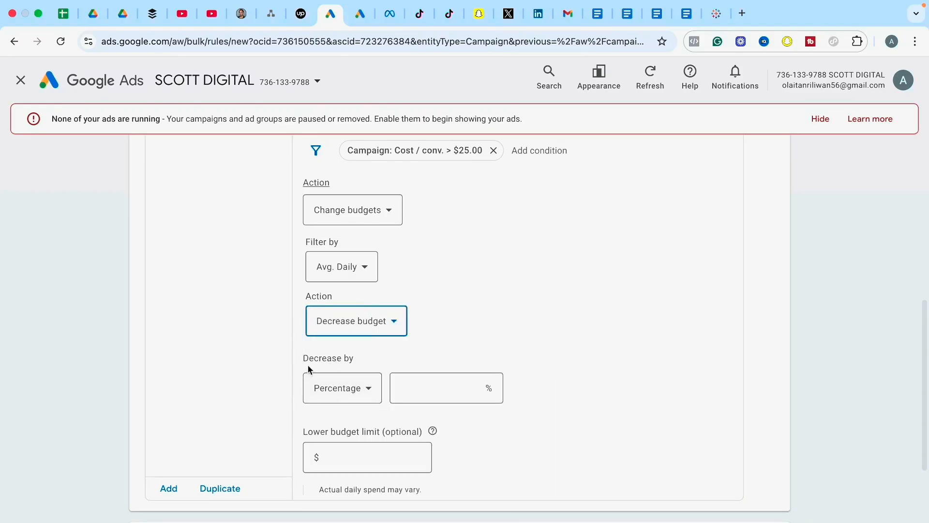
left_click(328, 390)
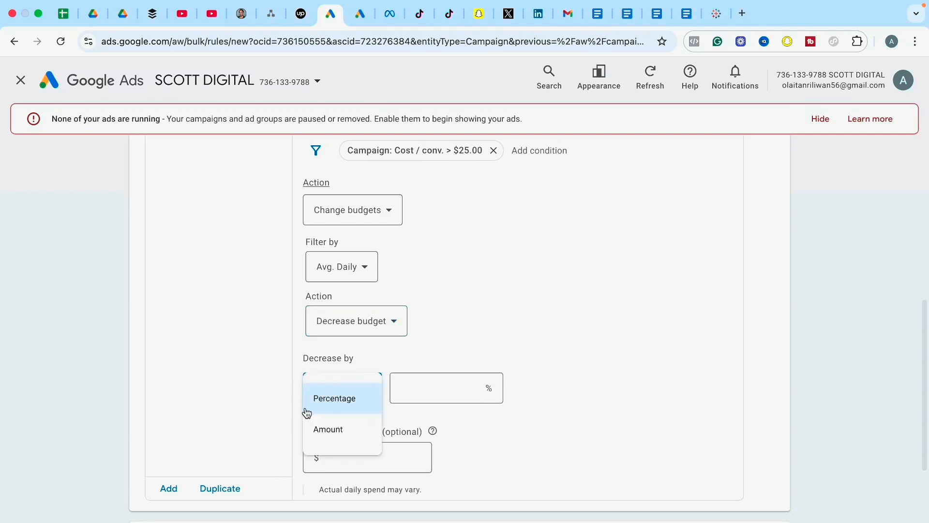
left_click(323, 403)
left_click(465, 389)
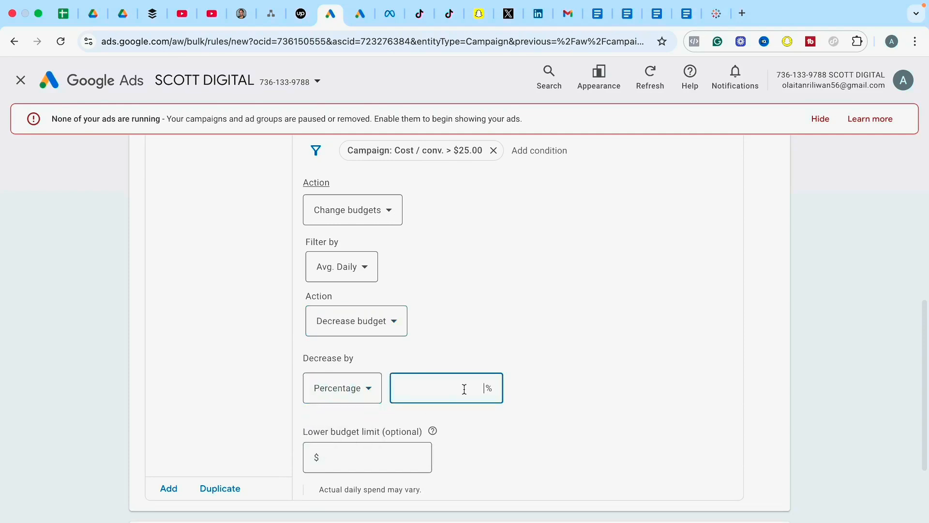
type("5")
left_click(599, 371)
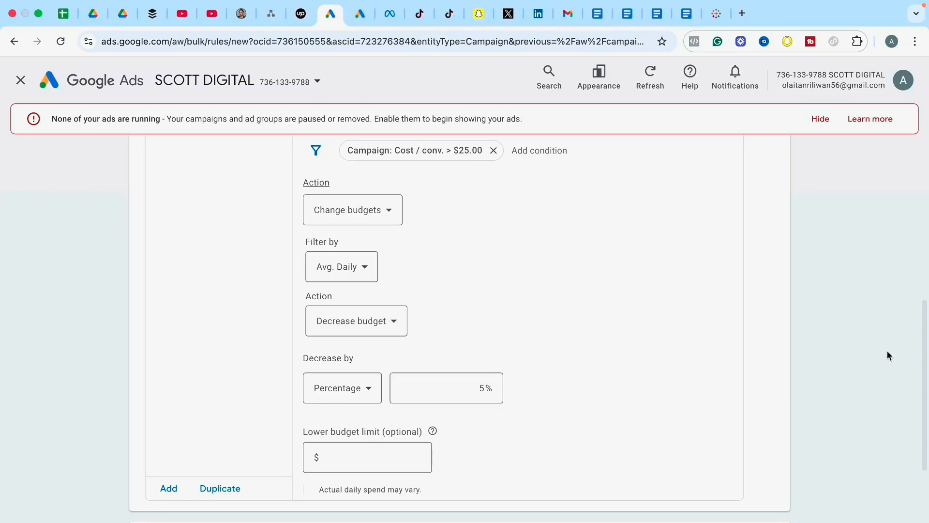
Schedule the rule weekly on Monday only, running between 12:00 AM and 1:00 AM.
left_click_drag(925, 344, 920, 446)
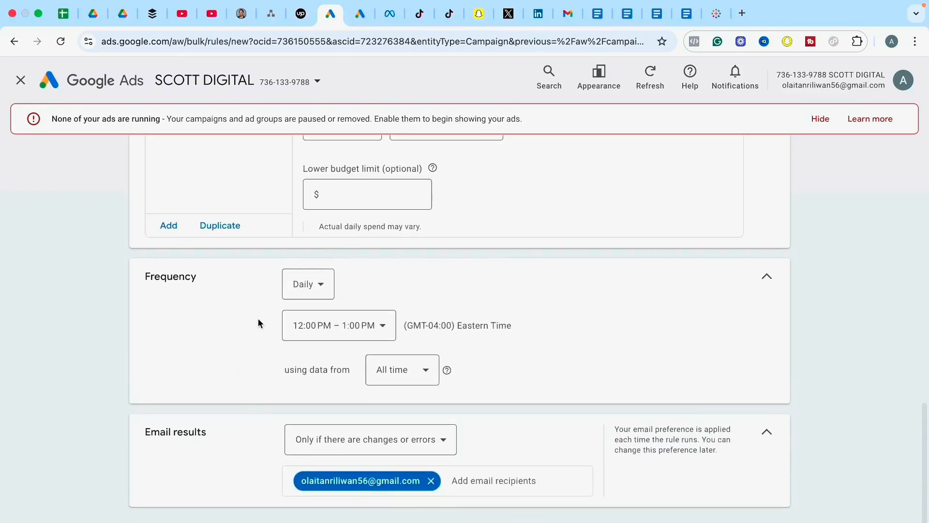
left_click(315, 290)
left_click(311, 392)
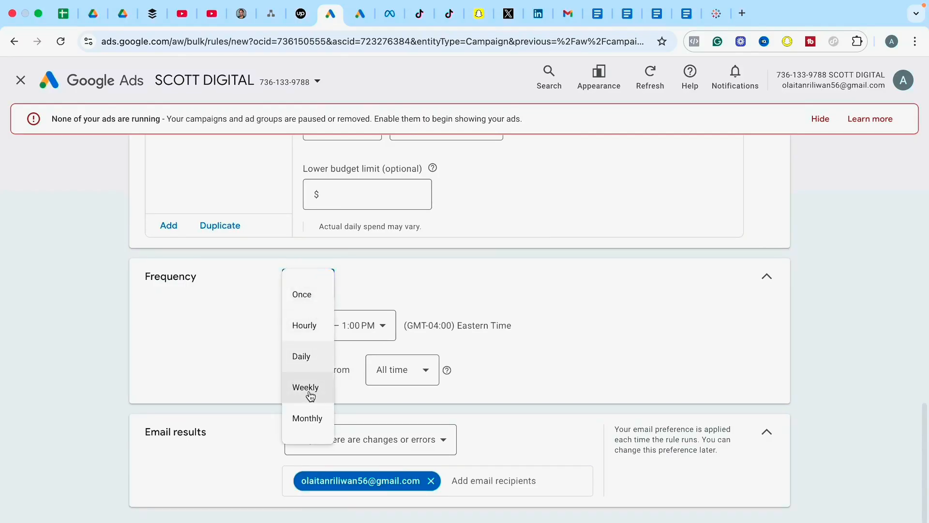
left_click(327, 339)
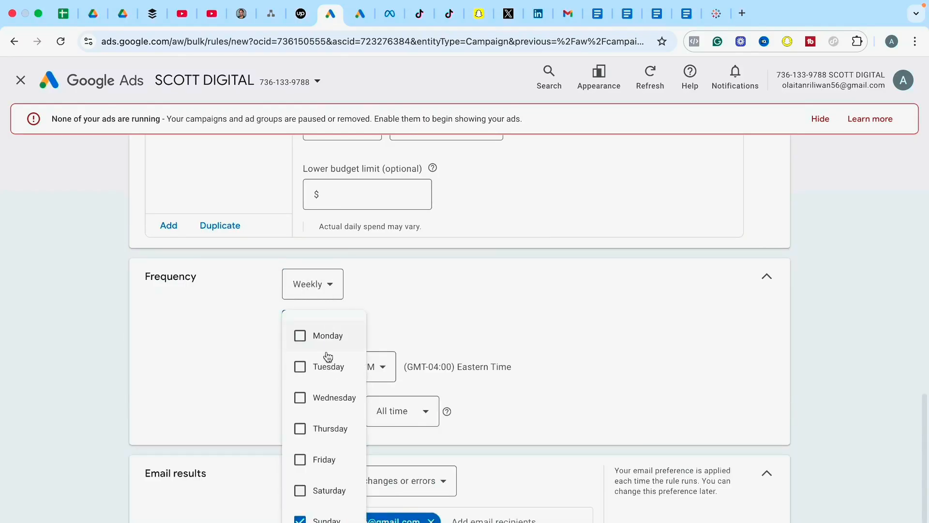
left_click(301, 339)
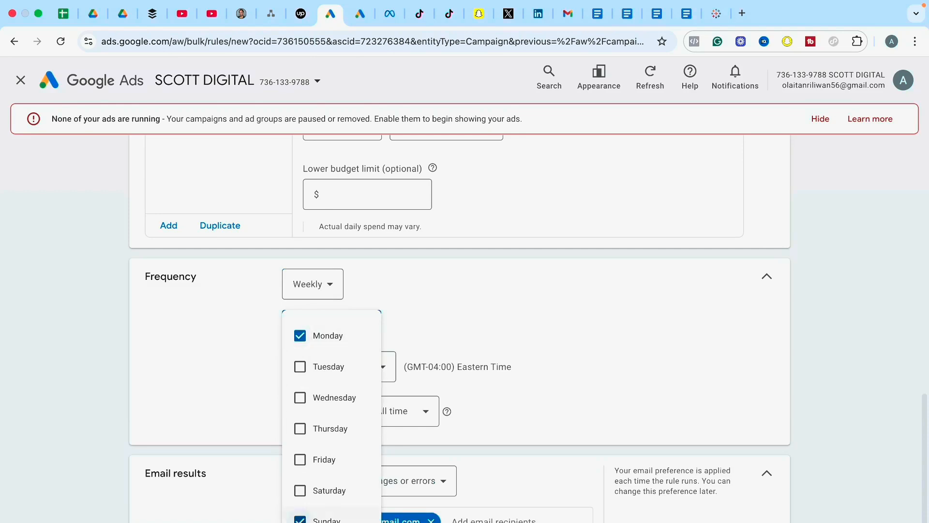
left_click(300, 519)
left_click(538, 385)
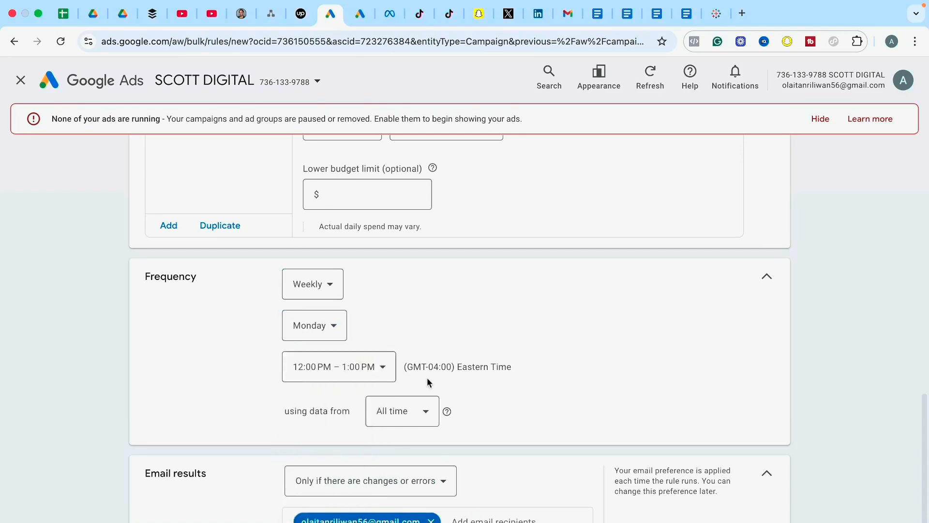
left_click(352, 368)
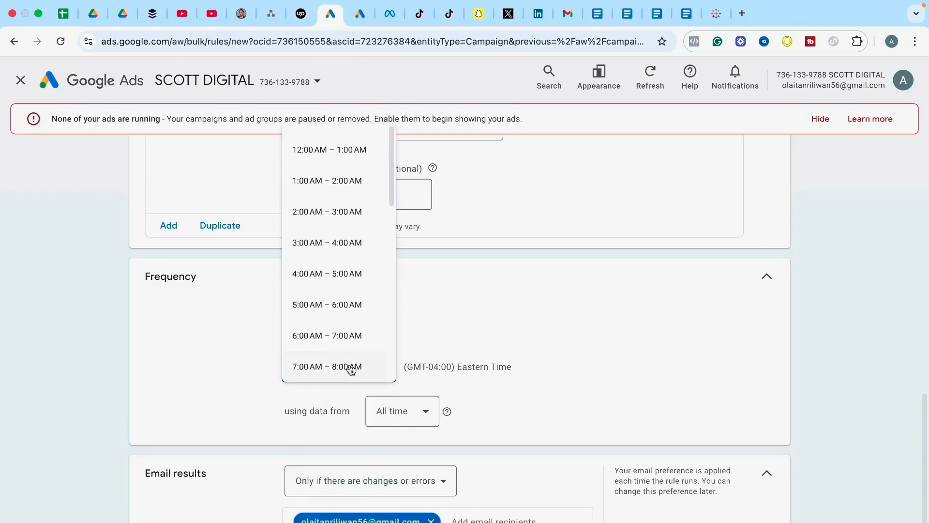
left_click(341, 154)
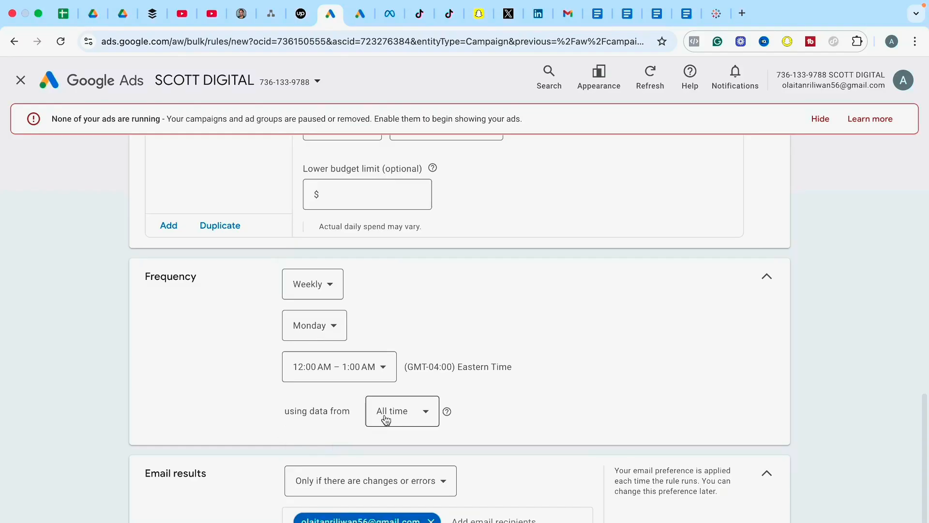
Make the rule use data from the last 7 days and save it.
left_click(411, 417)
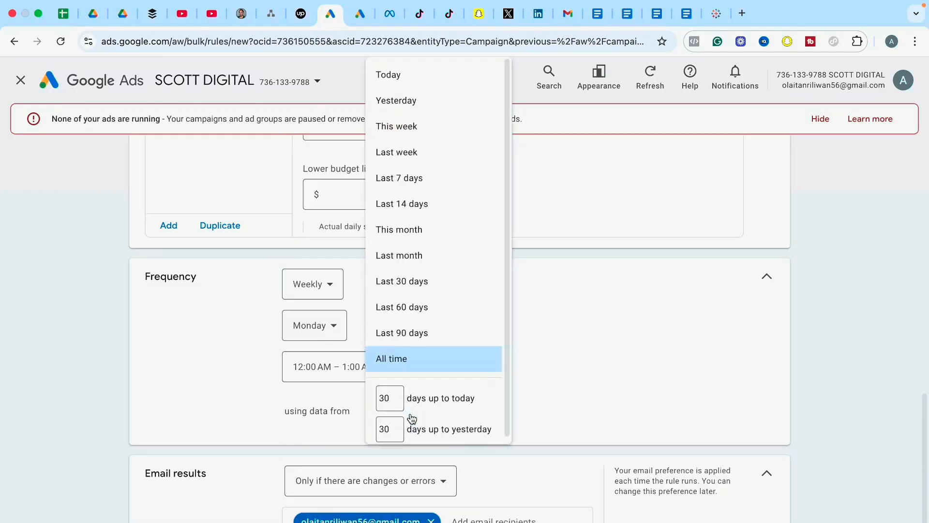
left_click(411, 185)
scroll(226, 427, "down", 2)
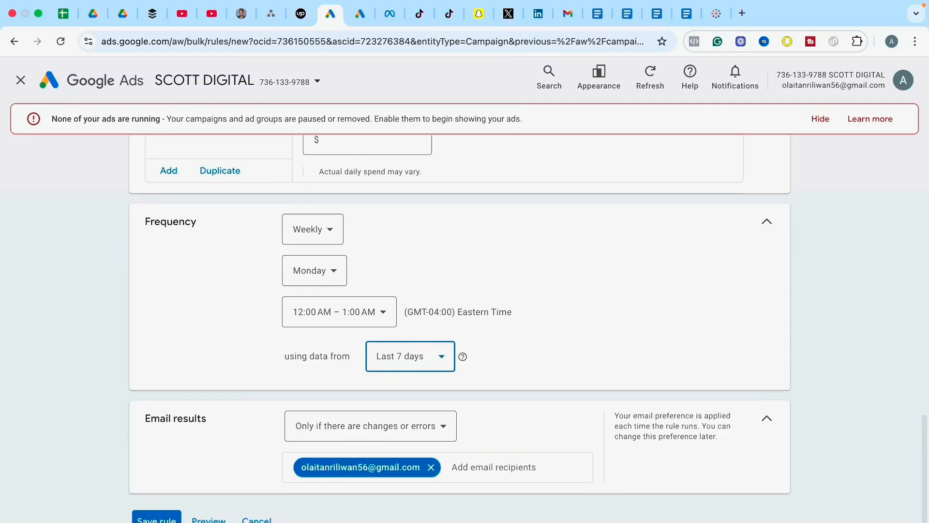
left_click(150, 519)
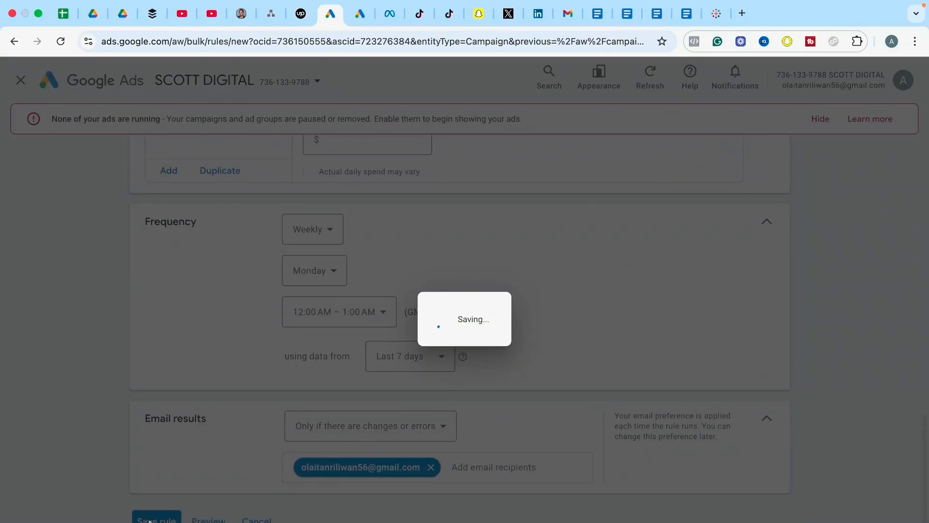